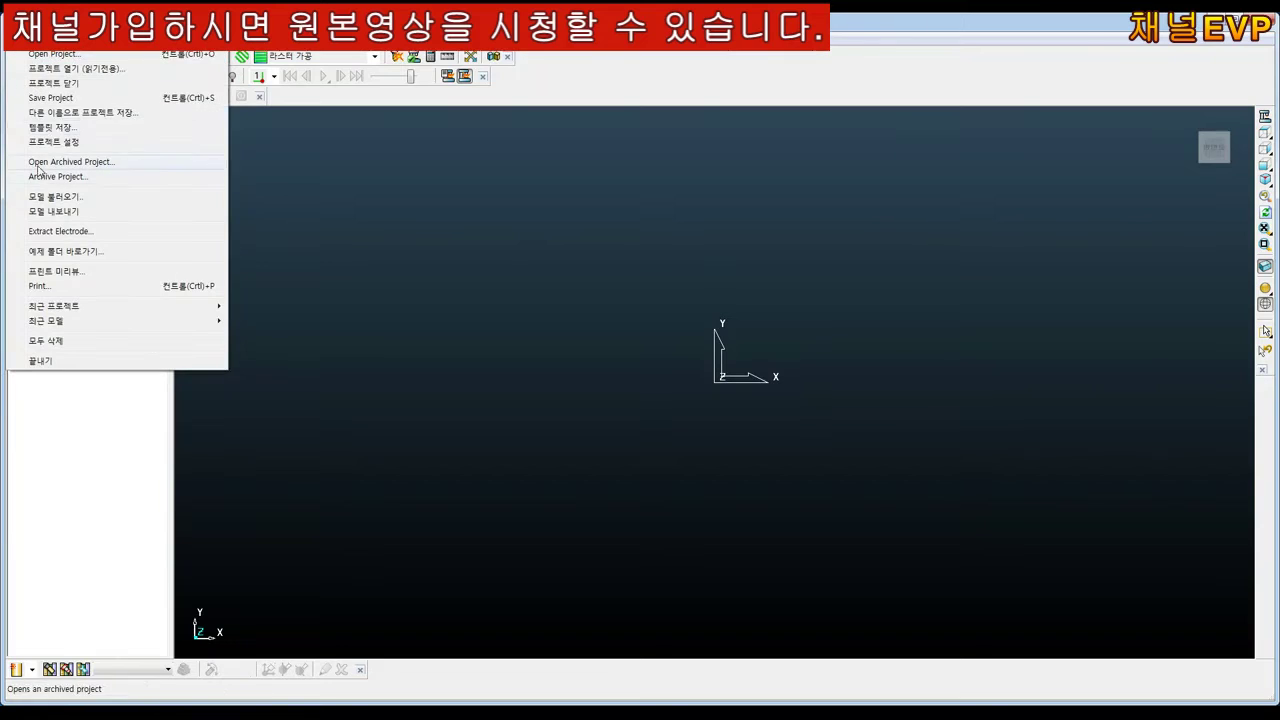
Import the 2-B.stp model from the CAM가공 folder on drive F: and close the translation log
click(48, 200)
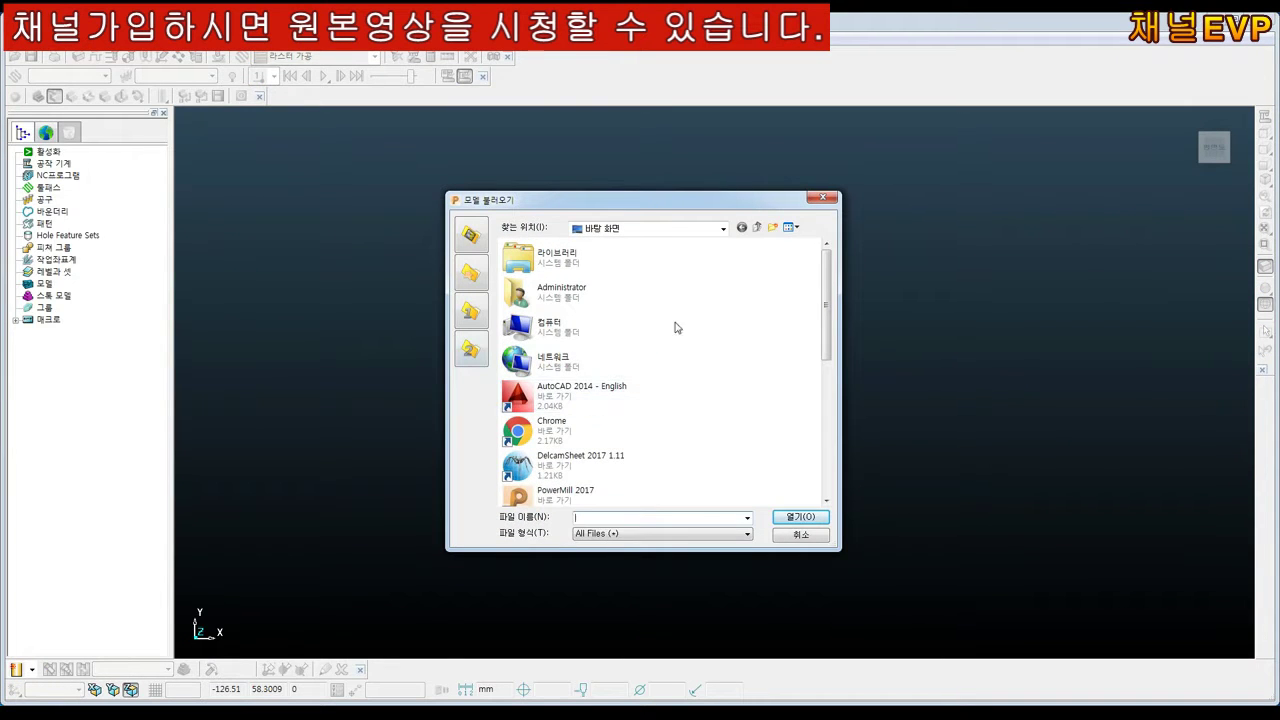
scroll(826, 300, down, 5)
scroll(826, 300, up, 5)
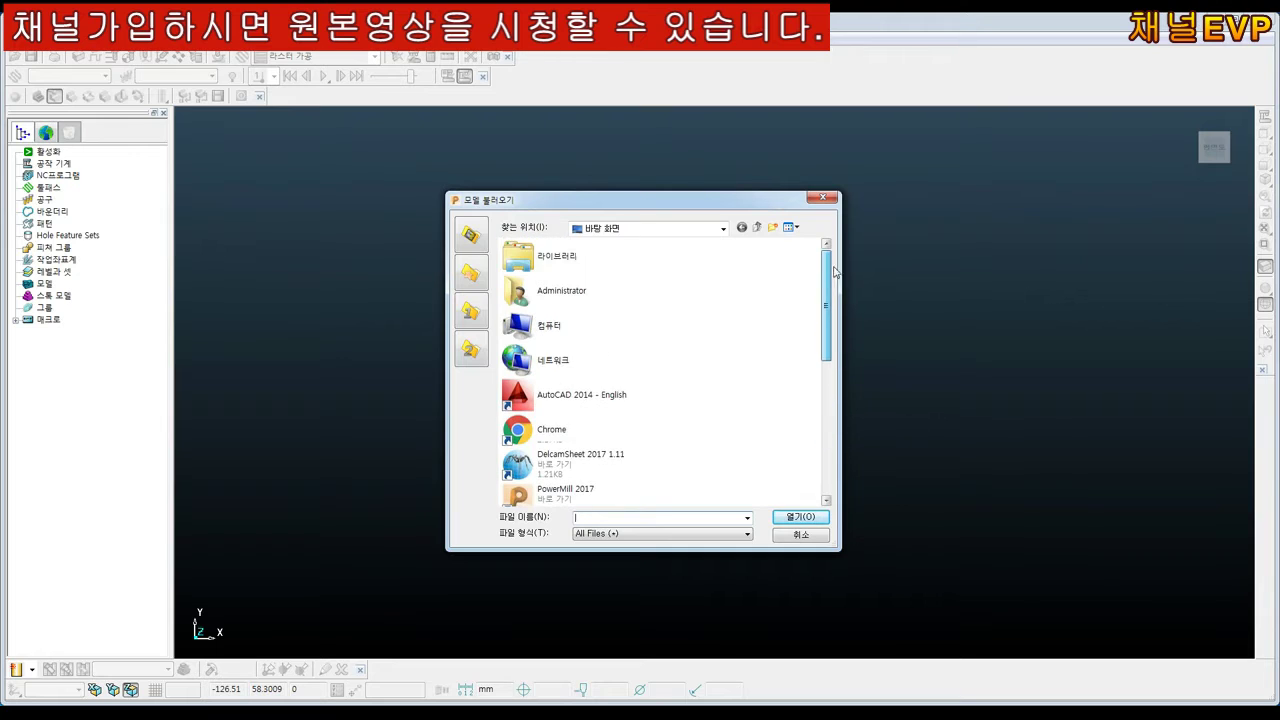
click(722, 228)
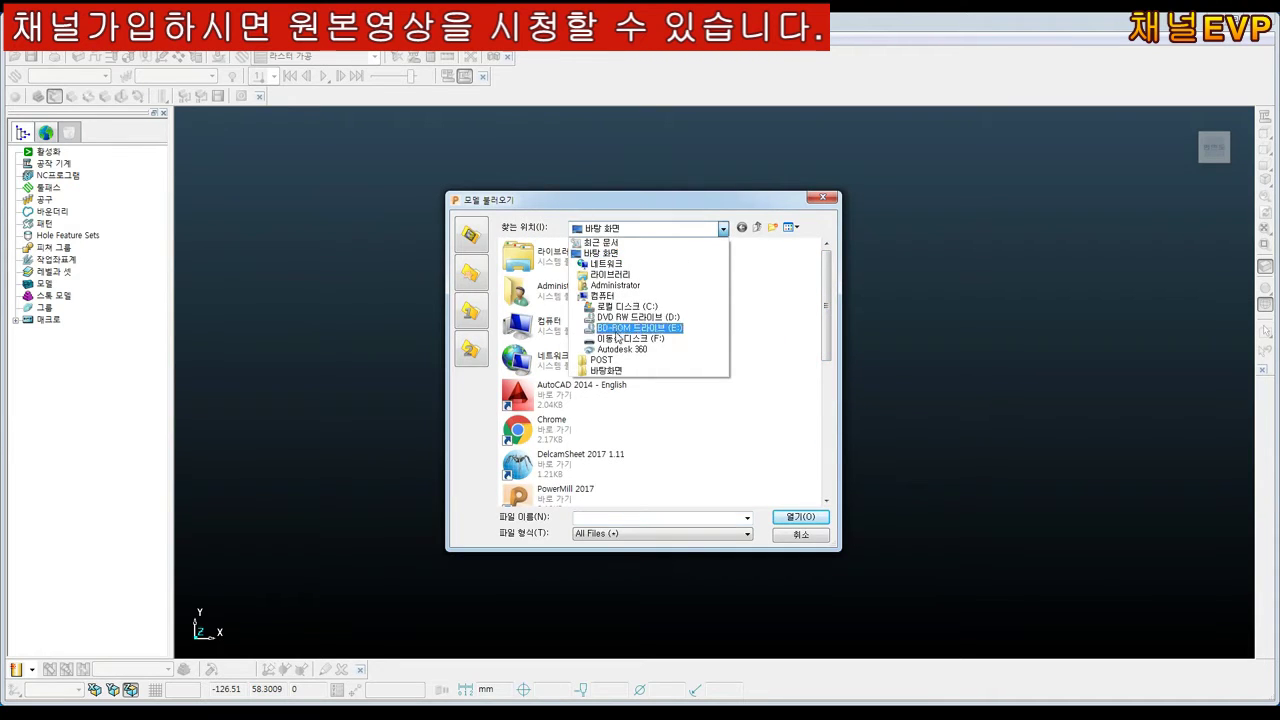
click(615, 334)
double_click(531, 260)
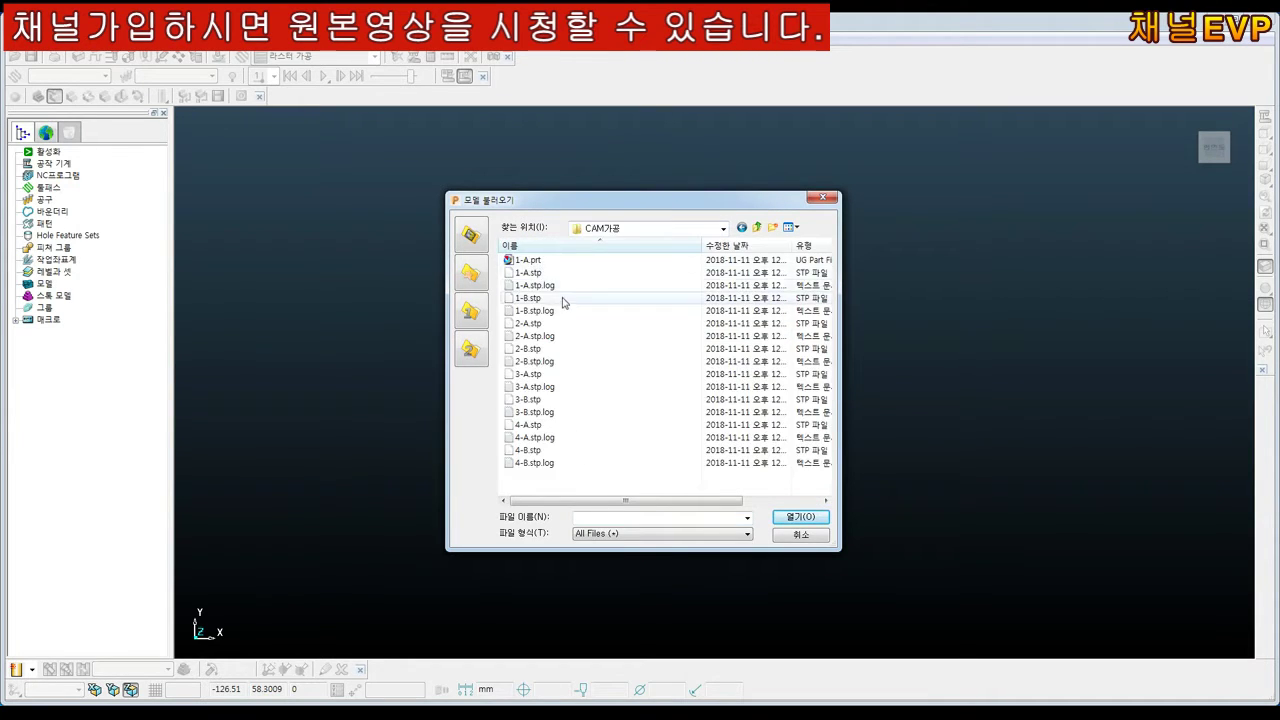
double_click(528, 348)
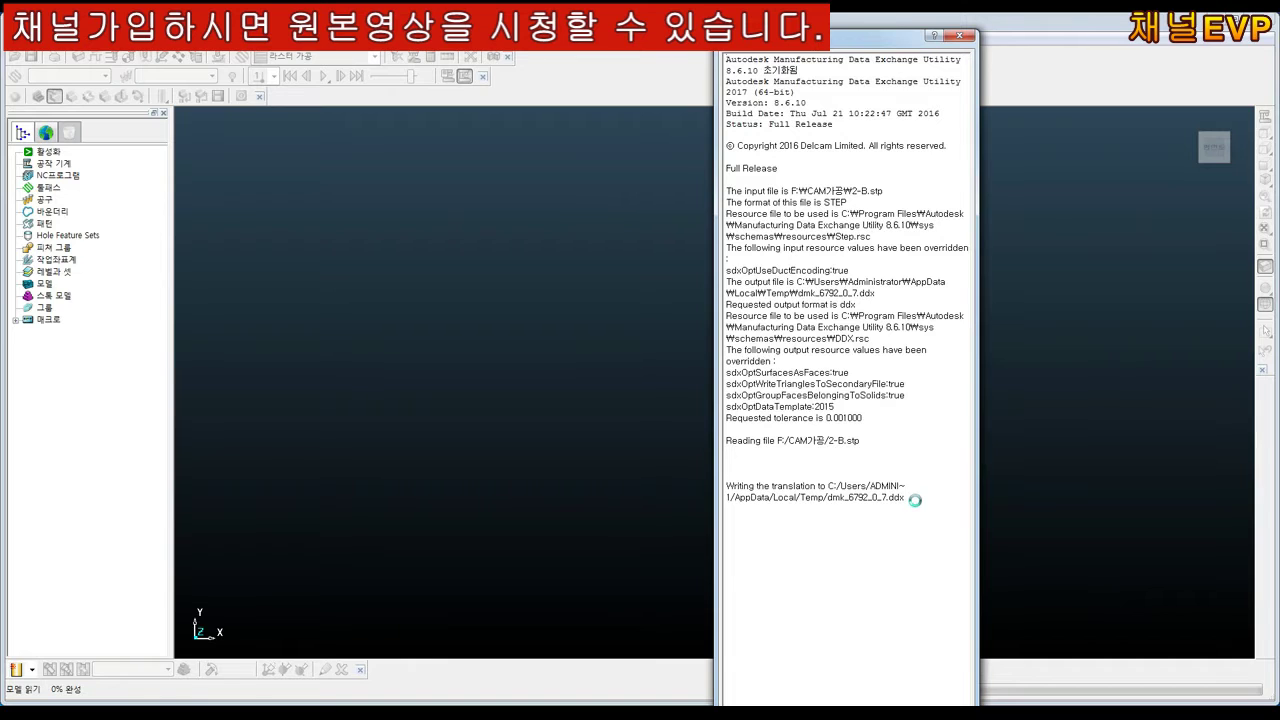
click(957, 41)
Show the 2-B block shaded in front view and expand the Models list in the Explorer
click(1265, 180)
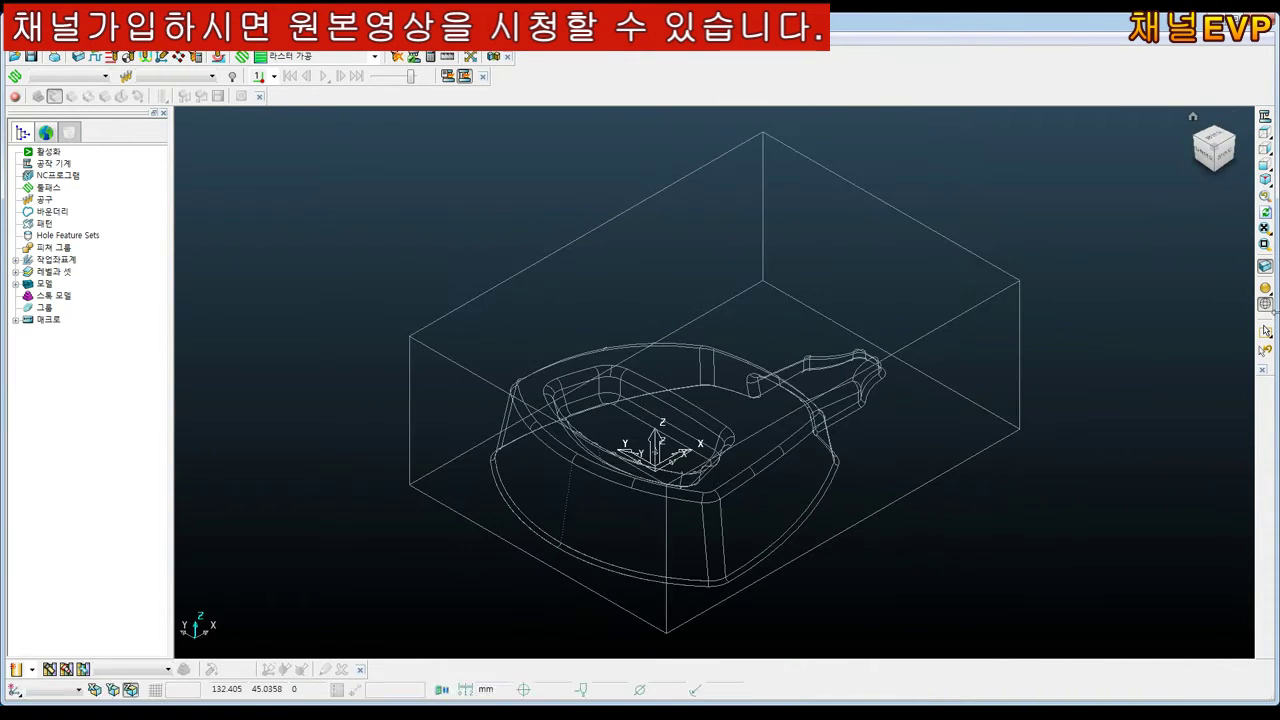
click(1265, 265)
mouse_move(925, 477)
middle_down()
mouse_move(899, 425)
mouse_move(1051, 258)
middle_up()
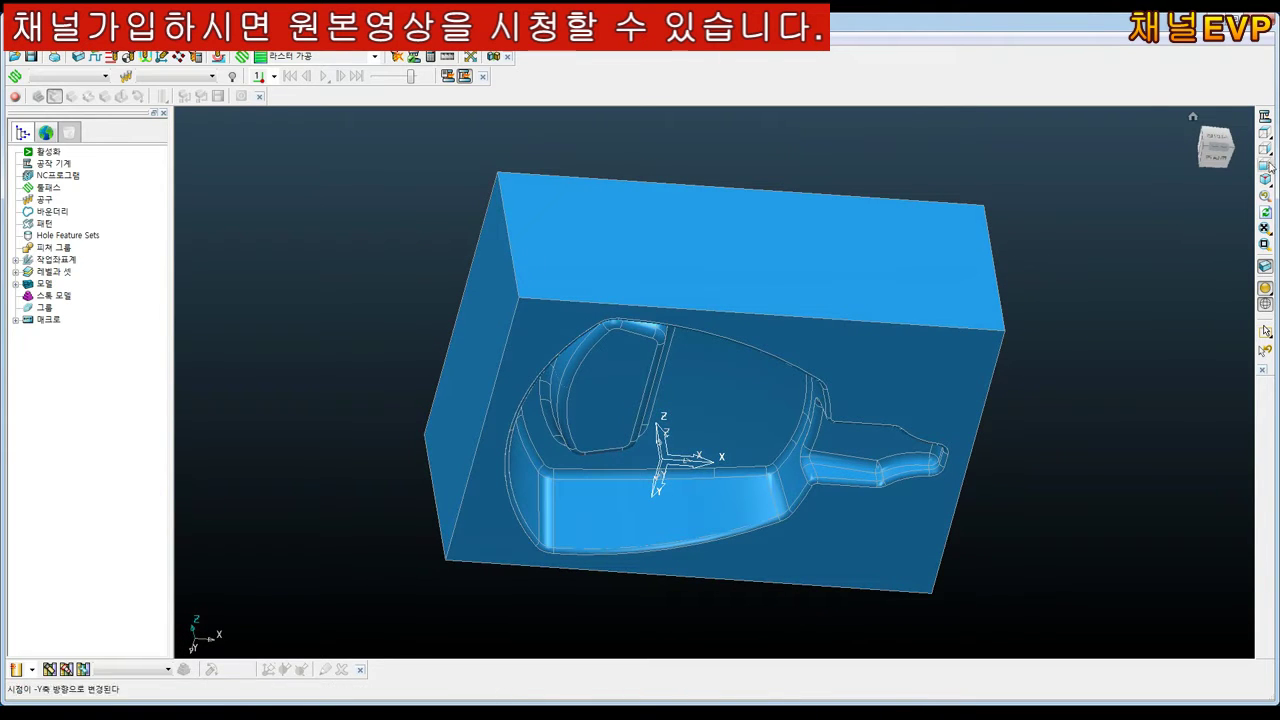
click(1265, 165)
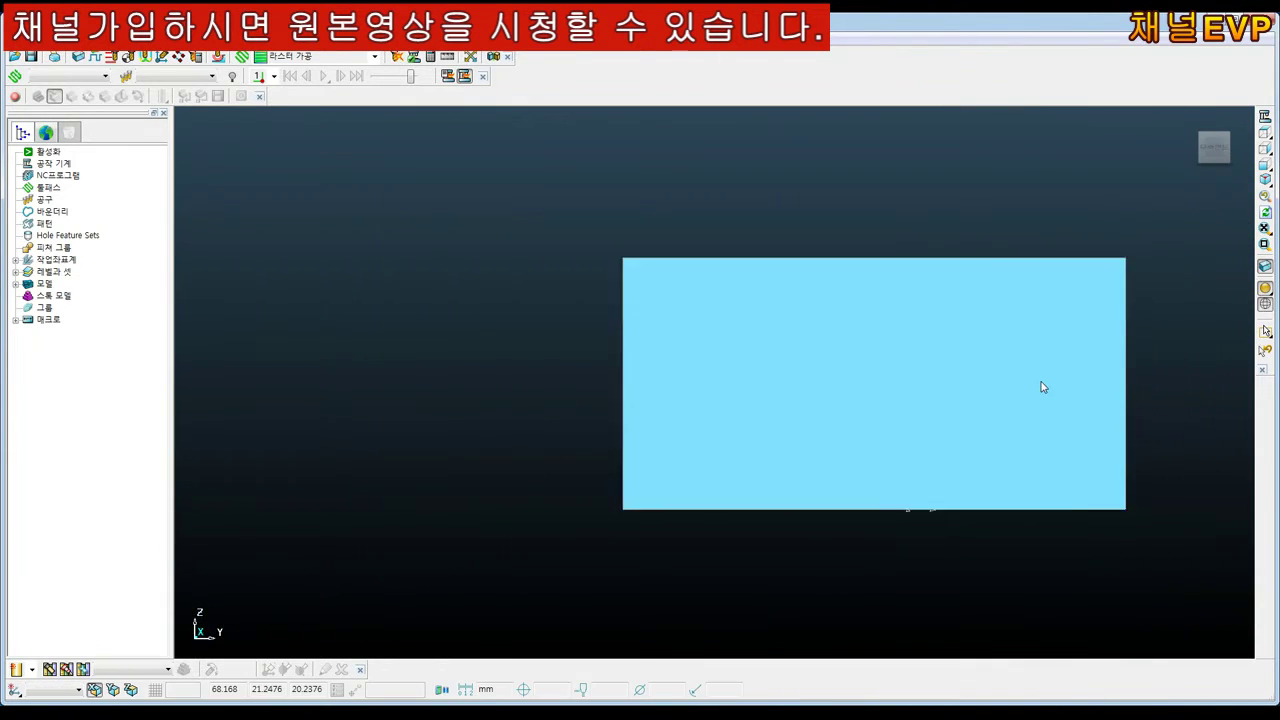
scroll(1000, 400, down, 1)
scroll(960, 415, up, 2)
scroll(994, 420, down, 2)
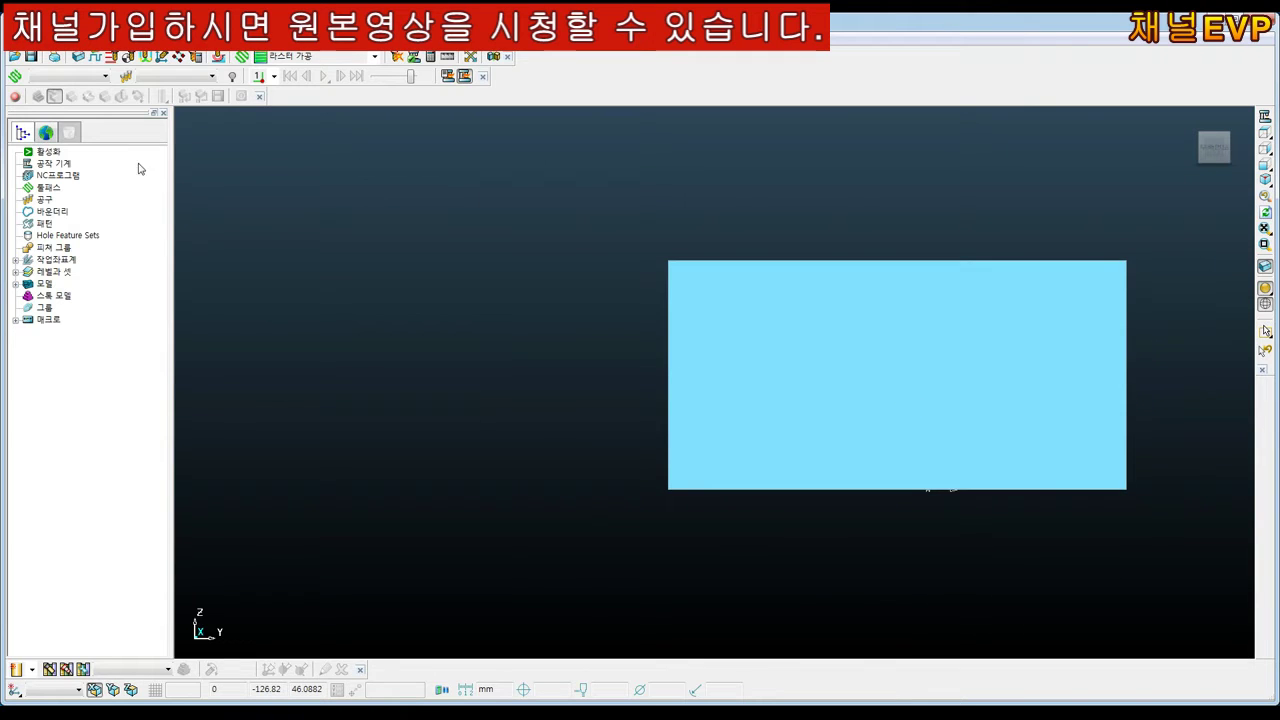
click(15, 284)
click(44, 284)
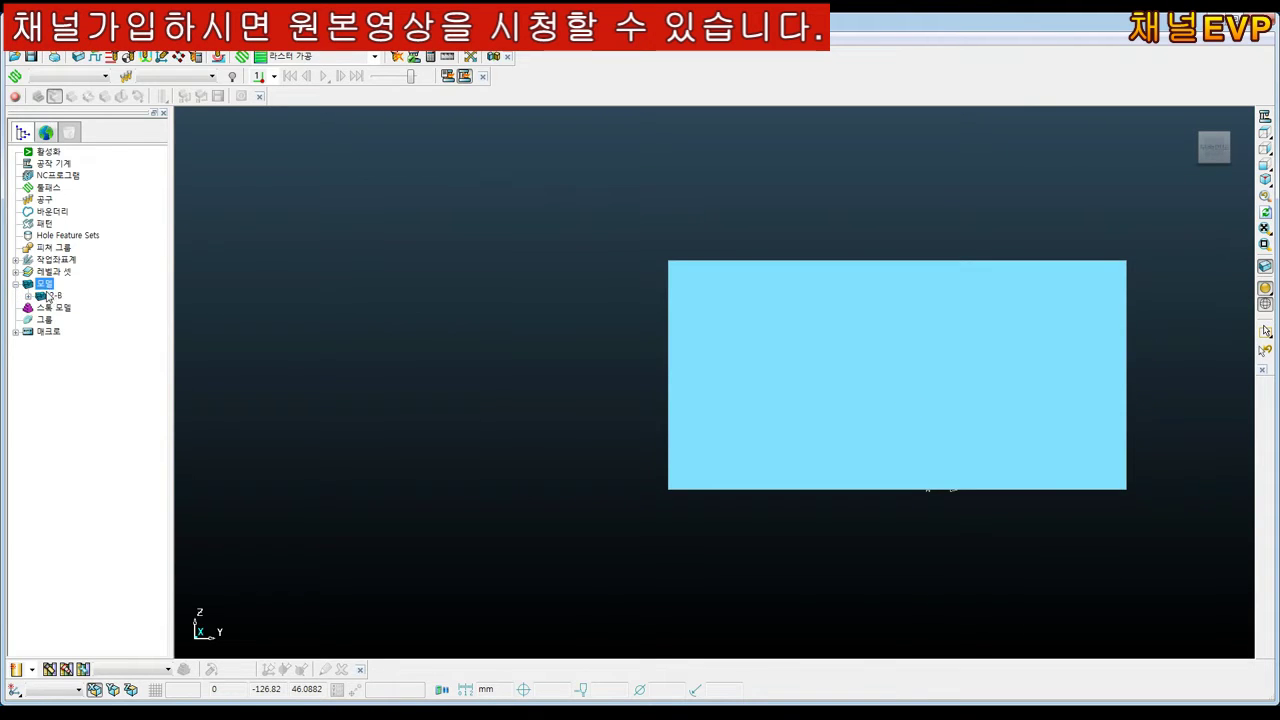
Rotate the 2-B model 180° about X, then return to the isometric view
right_click(48, 294)
click(258, 664)
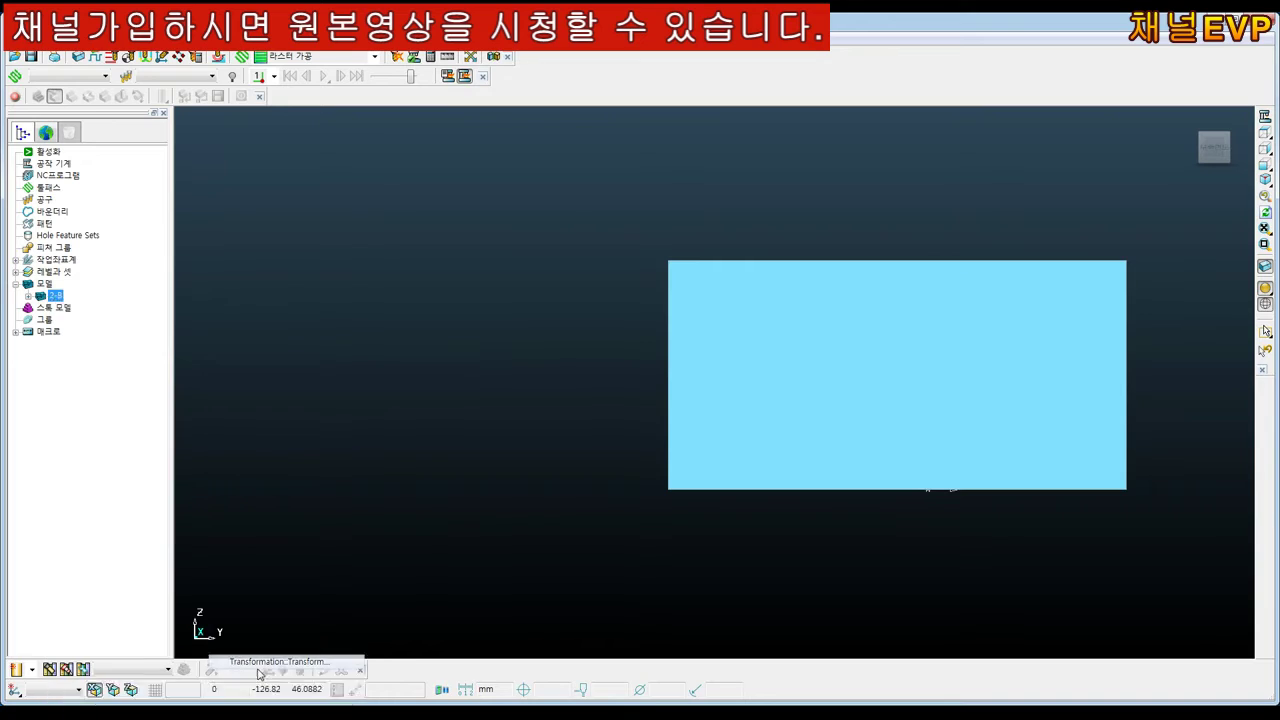
click(258, 674)
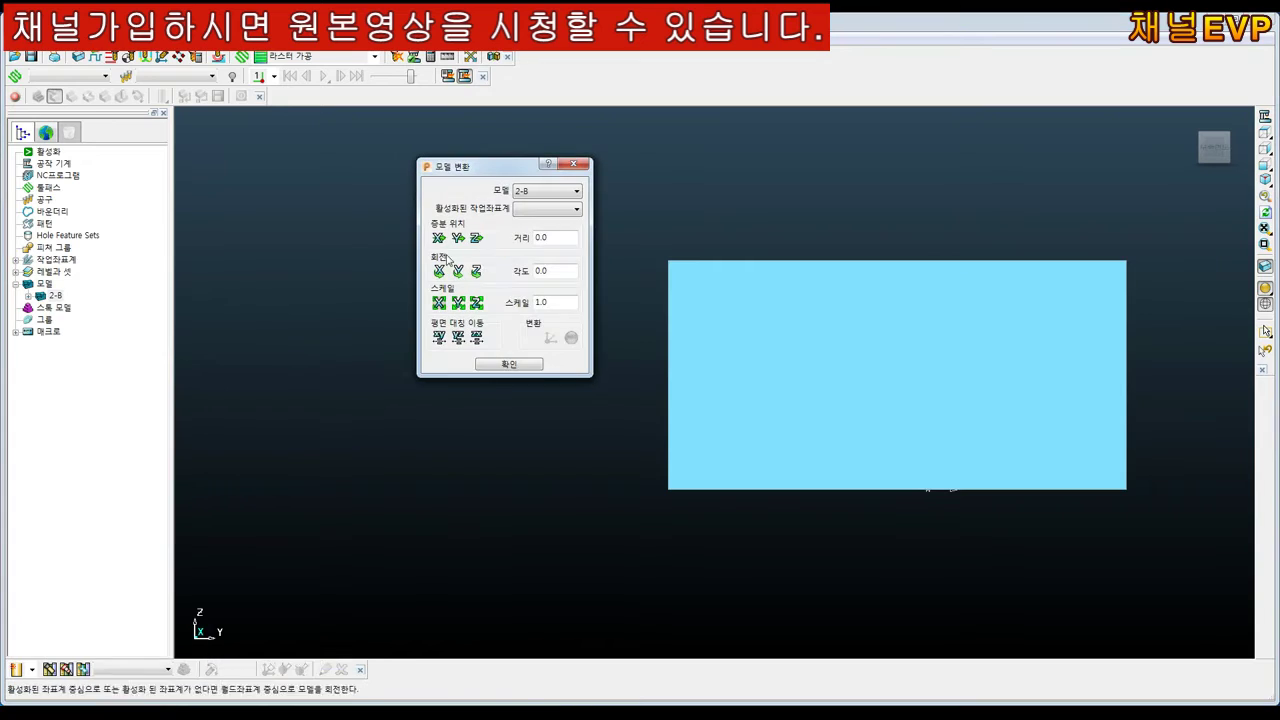
double_click(550, 271)
text(180)
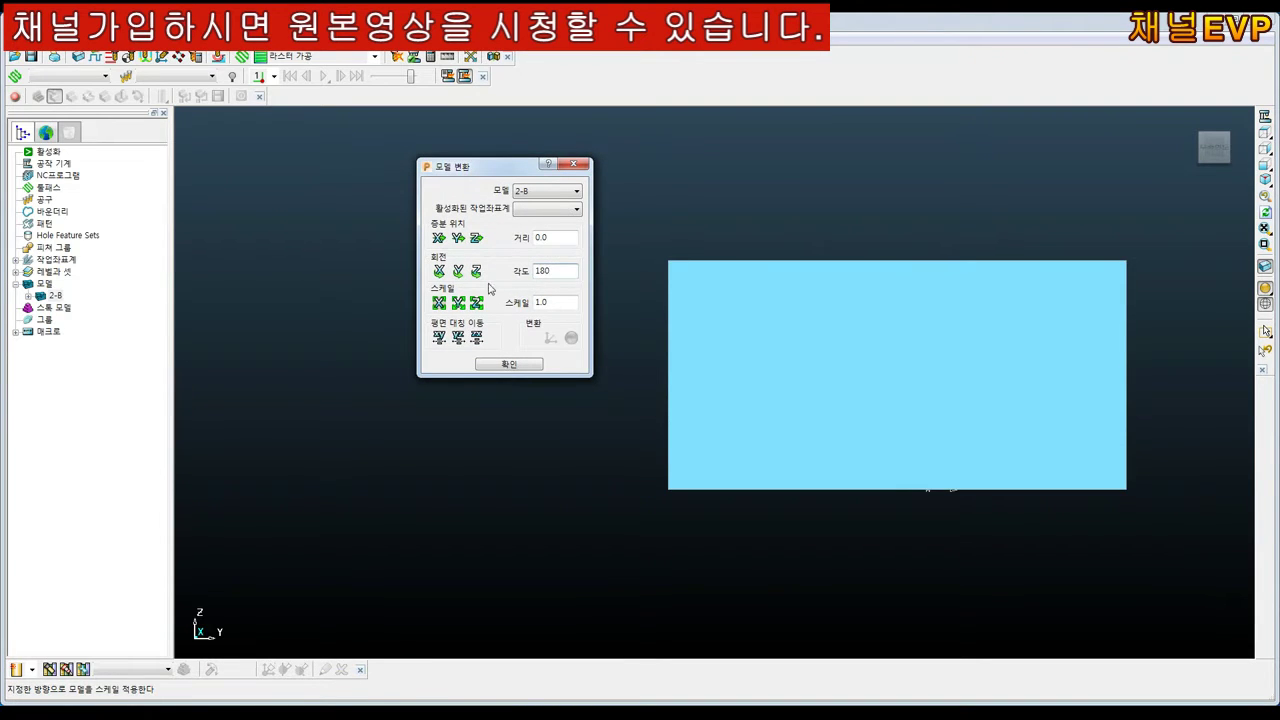
click(439, 271)
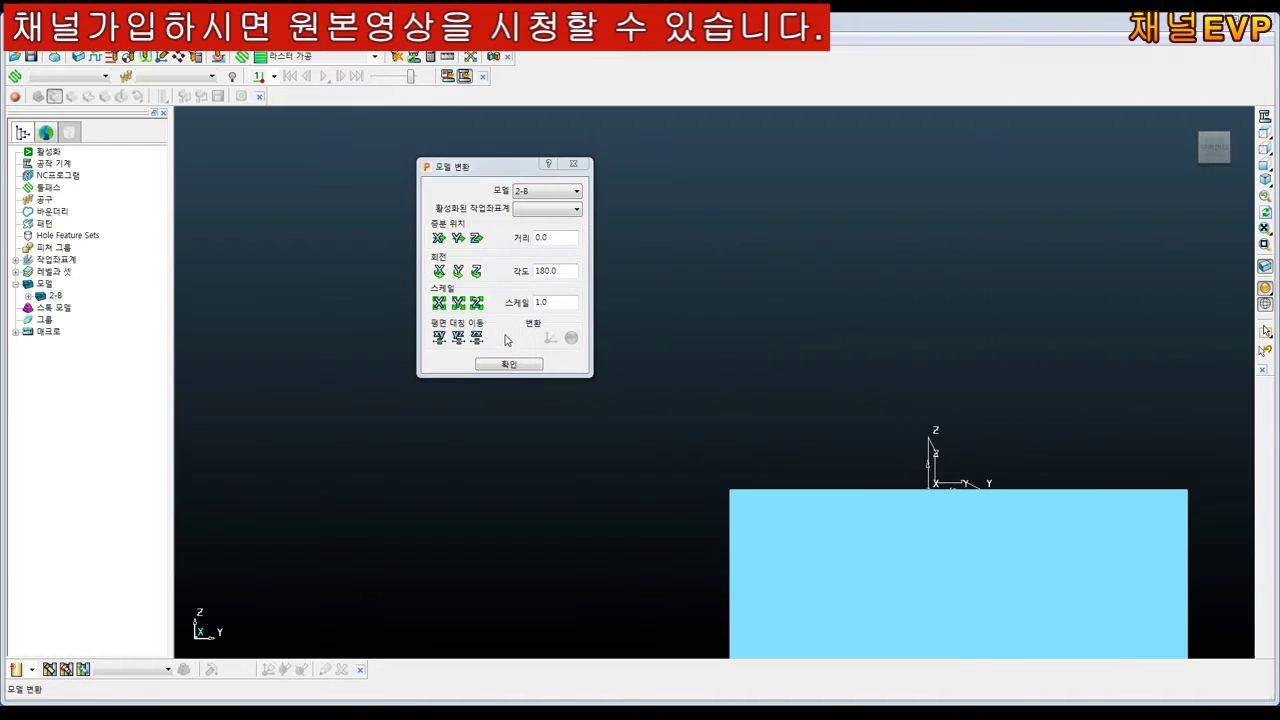
click(509, 364)
click(1265, 180)
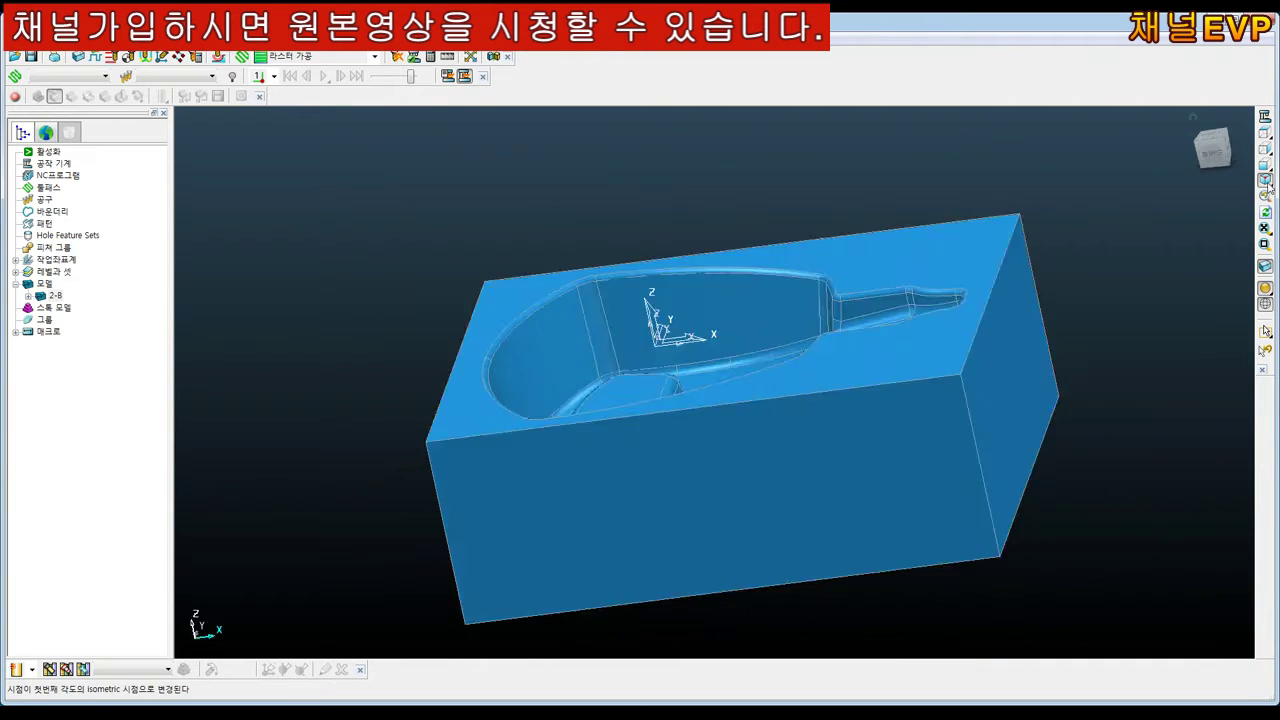
scroll(892, 318, down, 1)
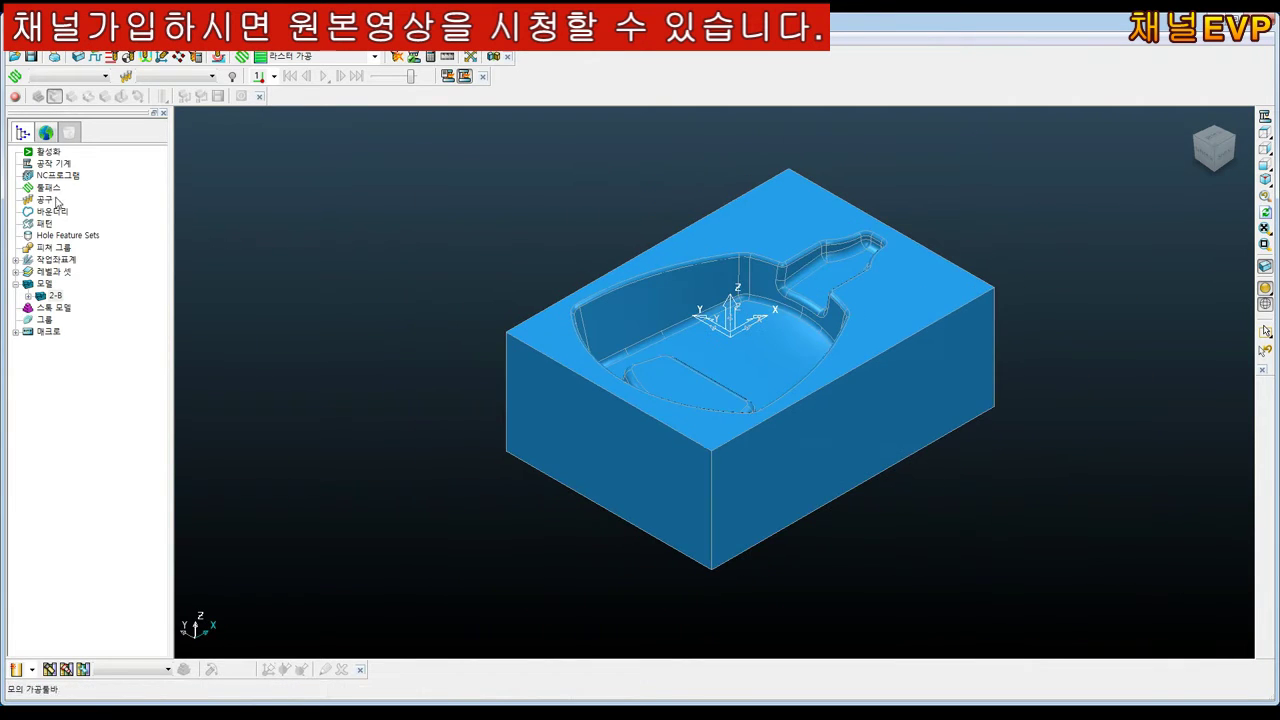
right_click(50, 297)
Move the 2-B model 41.83198 along X, copying its minimum X from Model Information
click(258, 656)
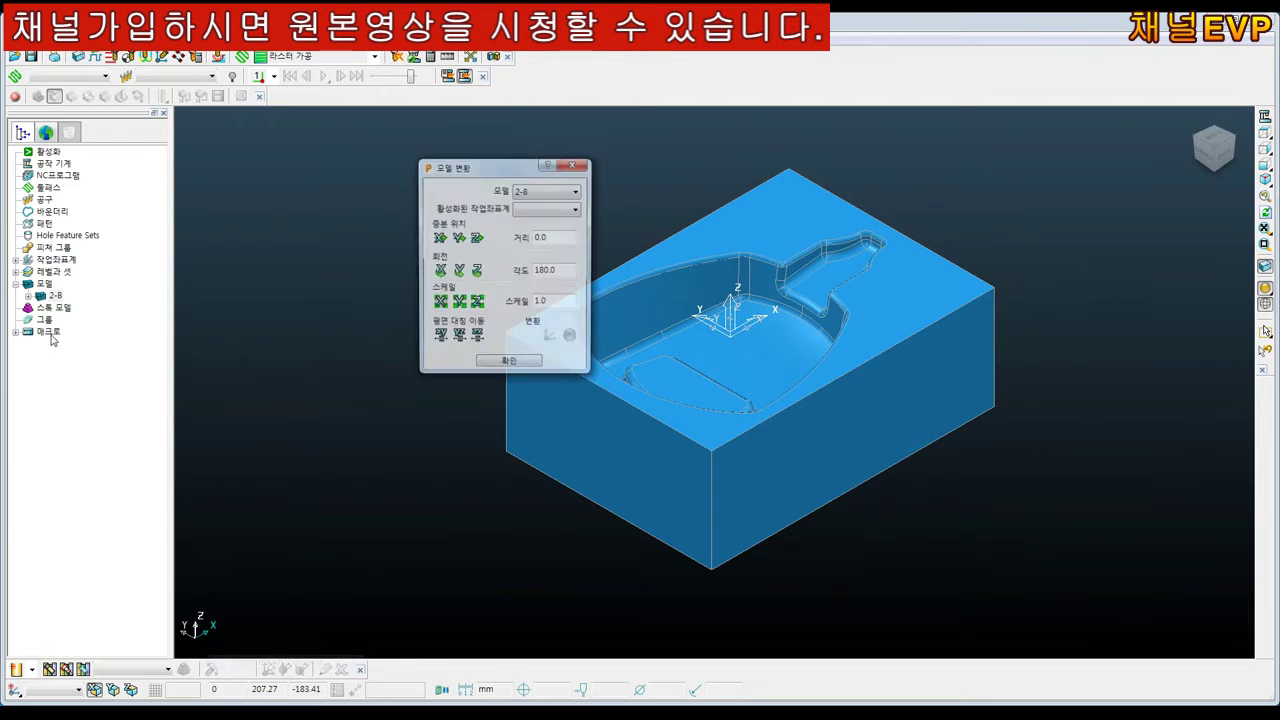
right_click(47, 292)
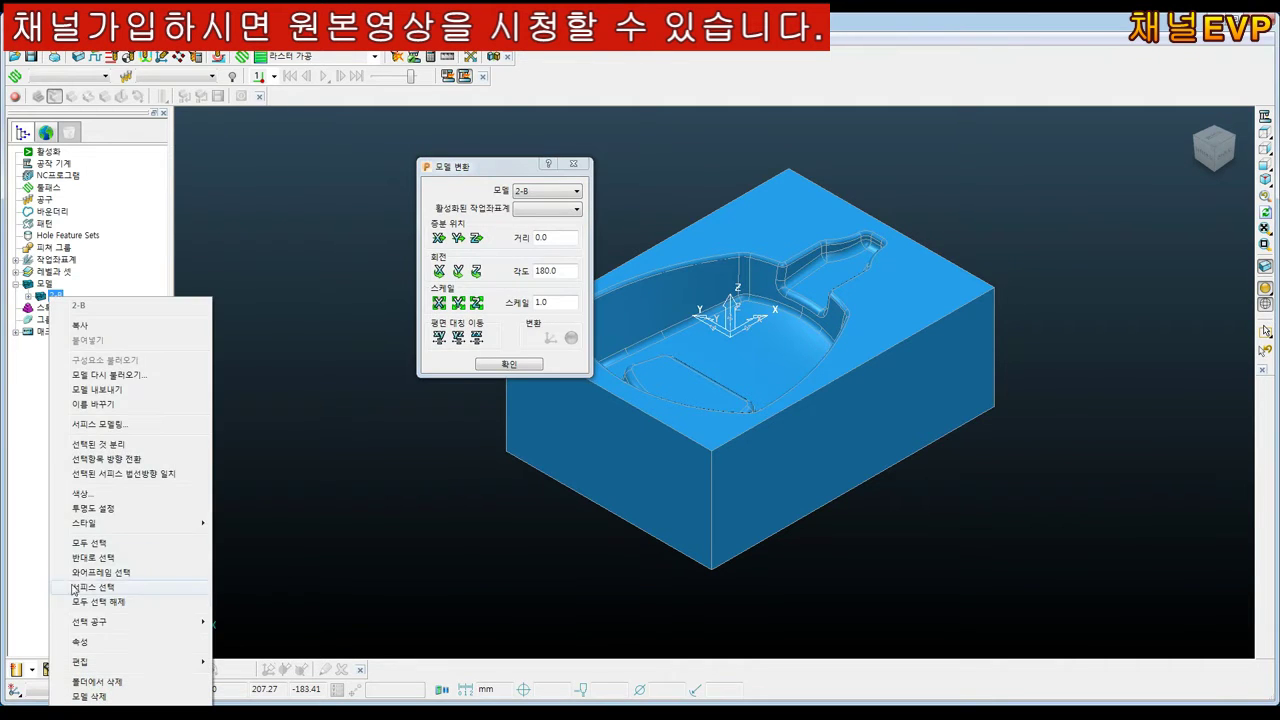
click(110, 643)
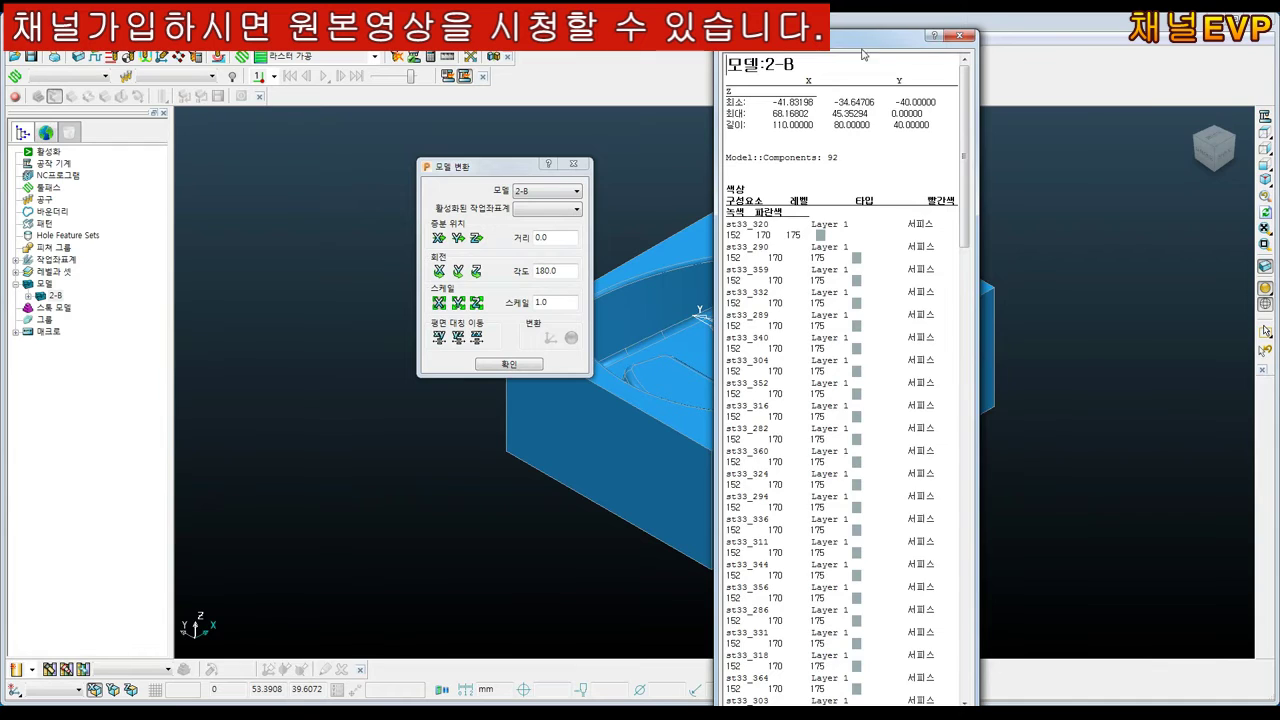
mouse_move(863, 53)
mouse_down()
mouse_move(1149, 290)
mouse_move(1155, 108)
mouse_up()
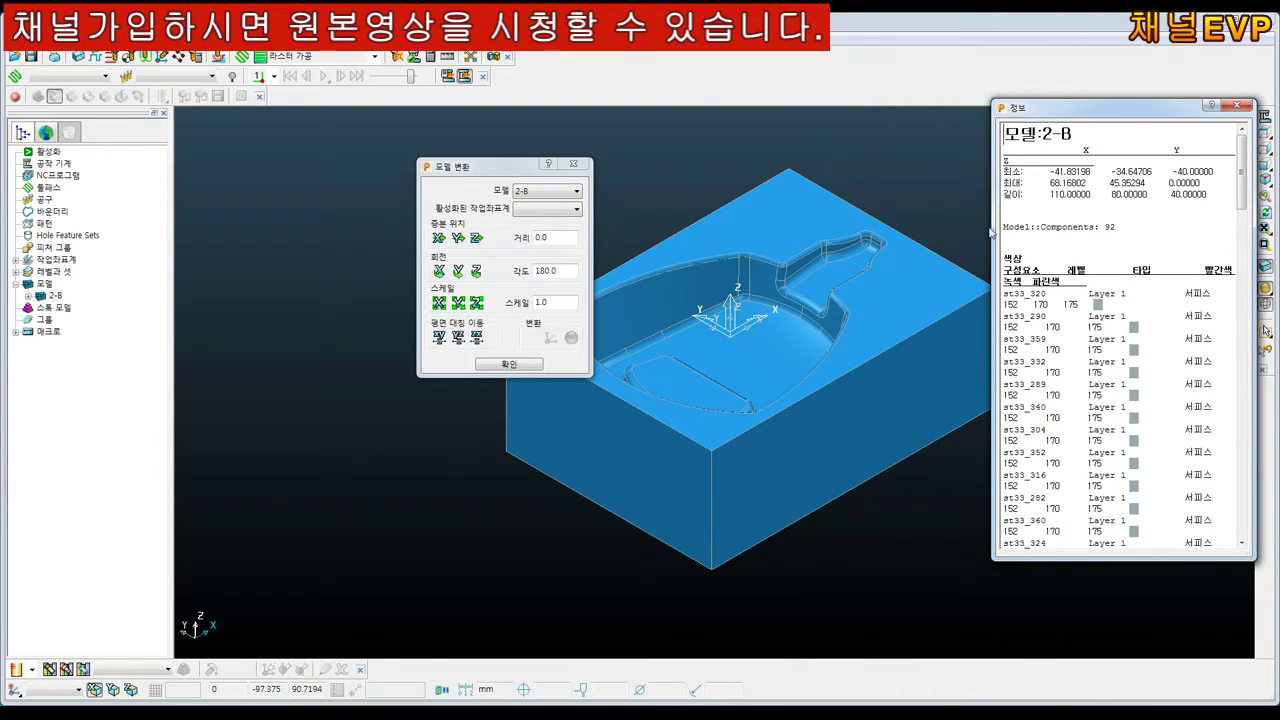
double_click(1071, 172)
key(ctrl+c)
click(555, 237)
double_click(545, 237)
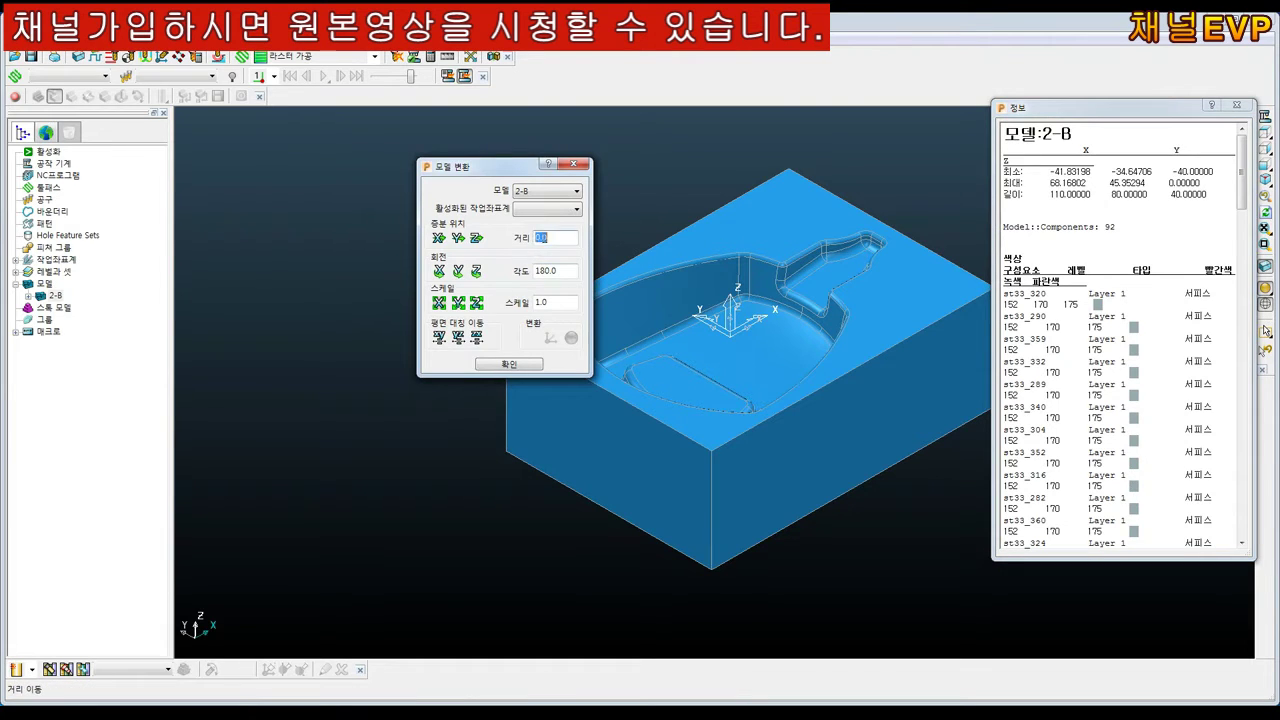
key(ctrl+v)
click(438, 237)
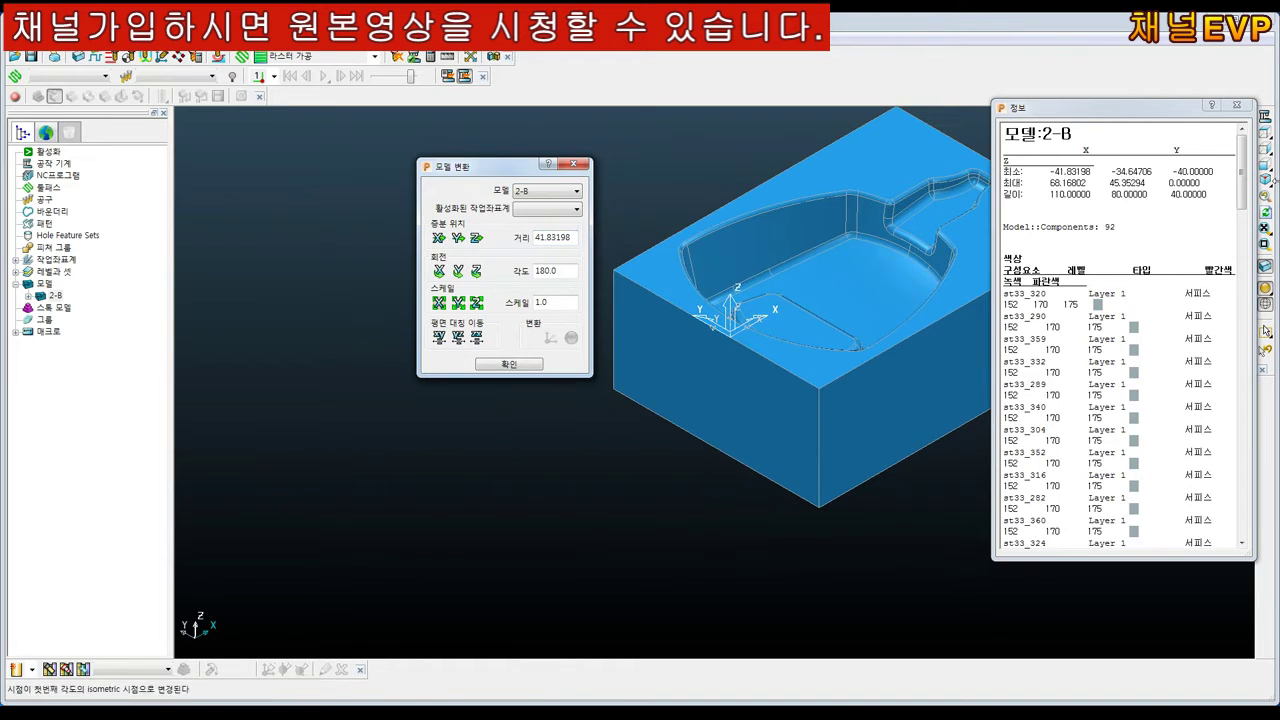
Move the model 34.64706 along Y using its minimum Y, and accept the transform
click(1150, 174)
double_click(1138, 172)
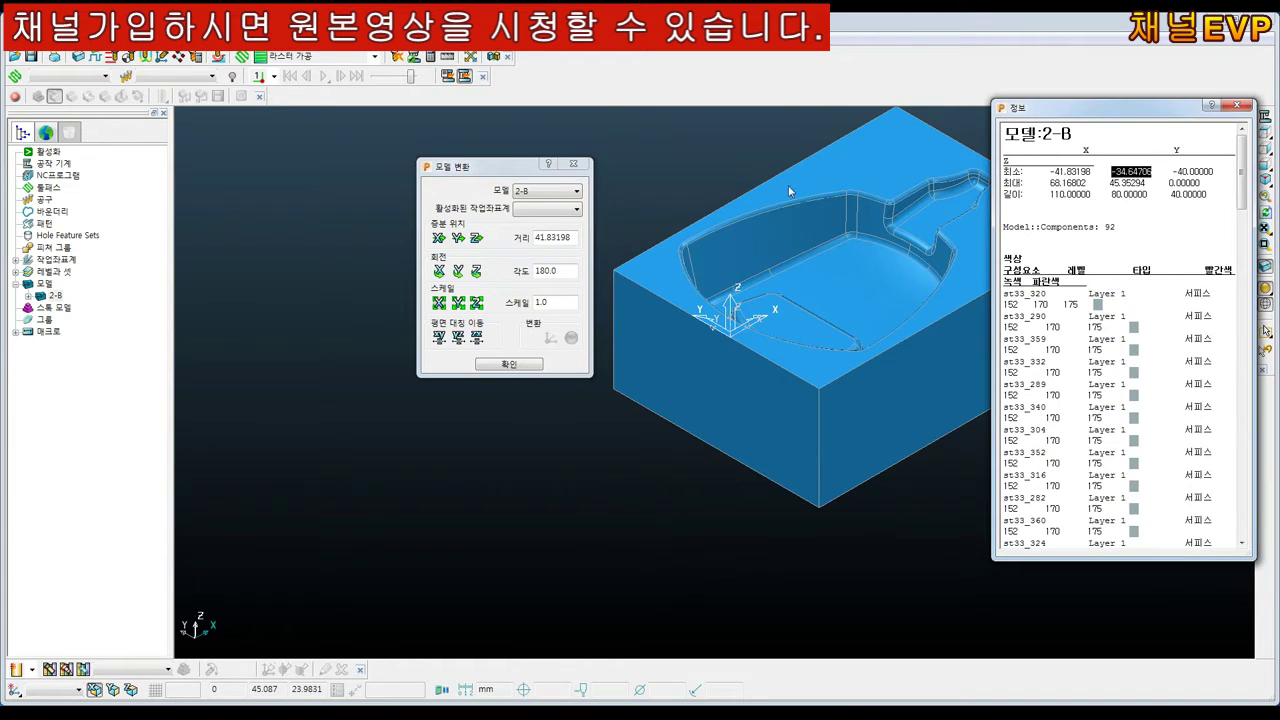
key(ctrl+c)
click(553, 237)
double_click(553, 237)
key(ctrl+v)
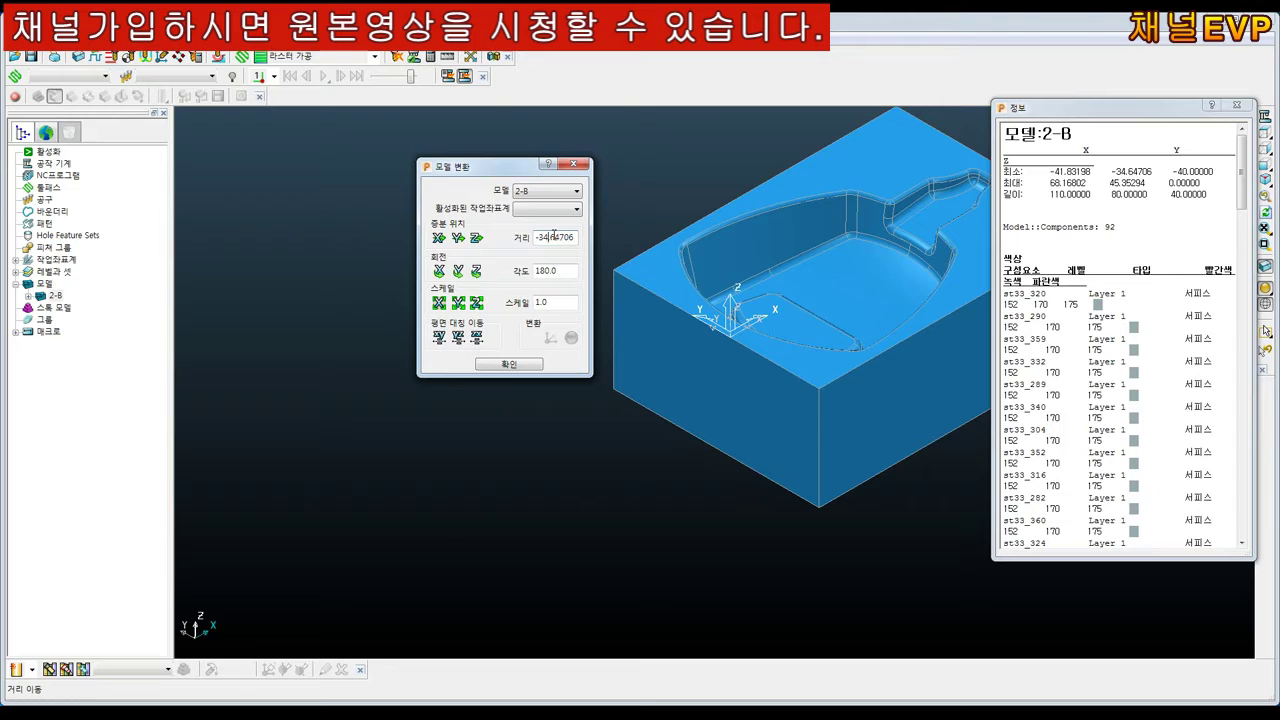
click(458, 238)
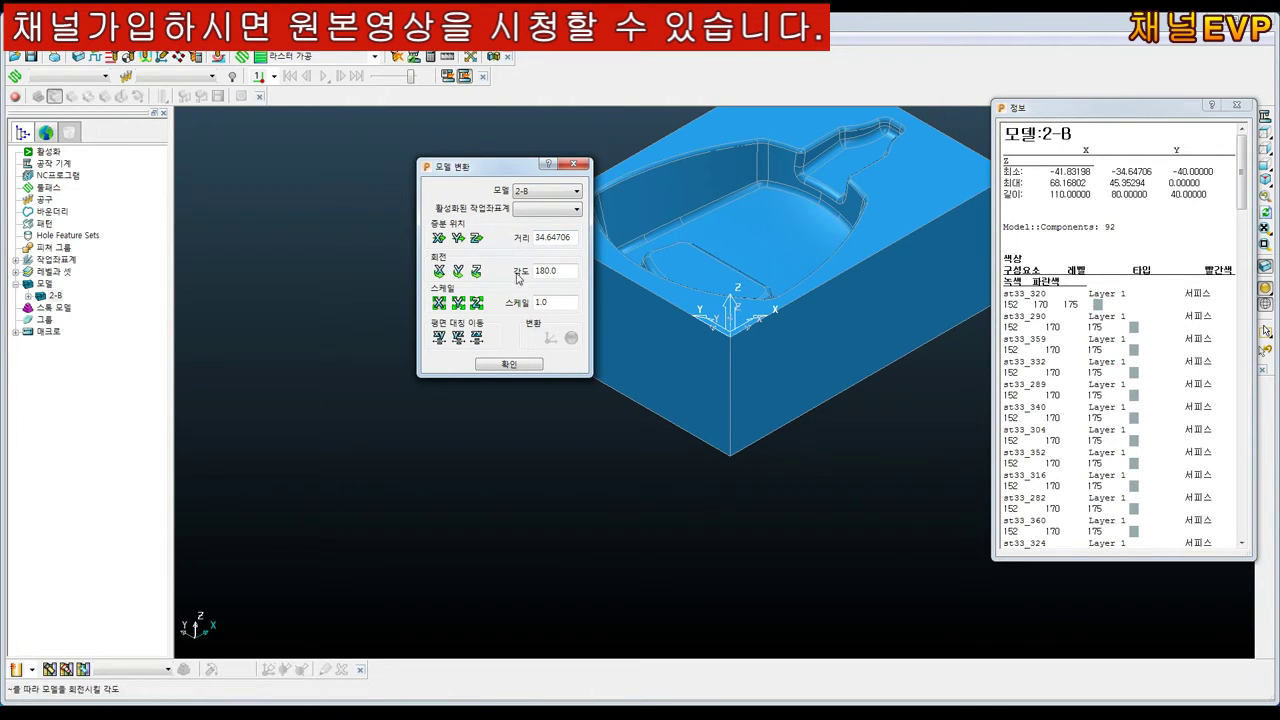
click(1237, 105)
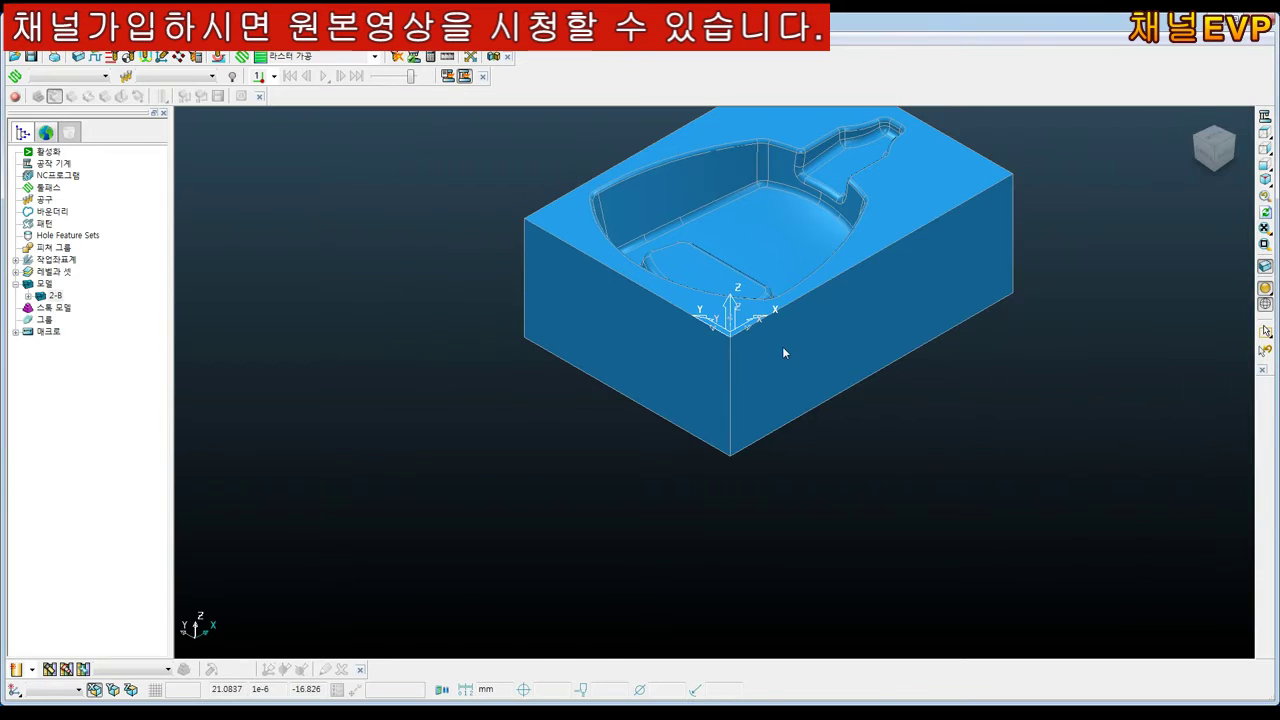
Create a 황삭 Model Area Clearance roughing toolpath from the 3D Area Clearance strategies
click(1265, 180)
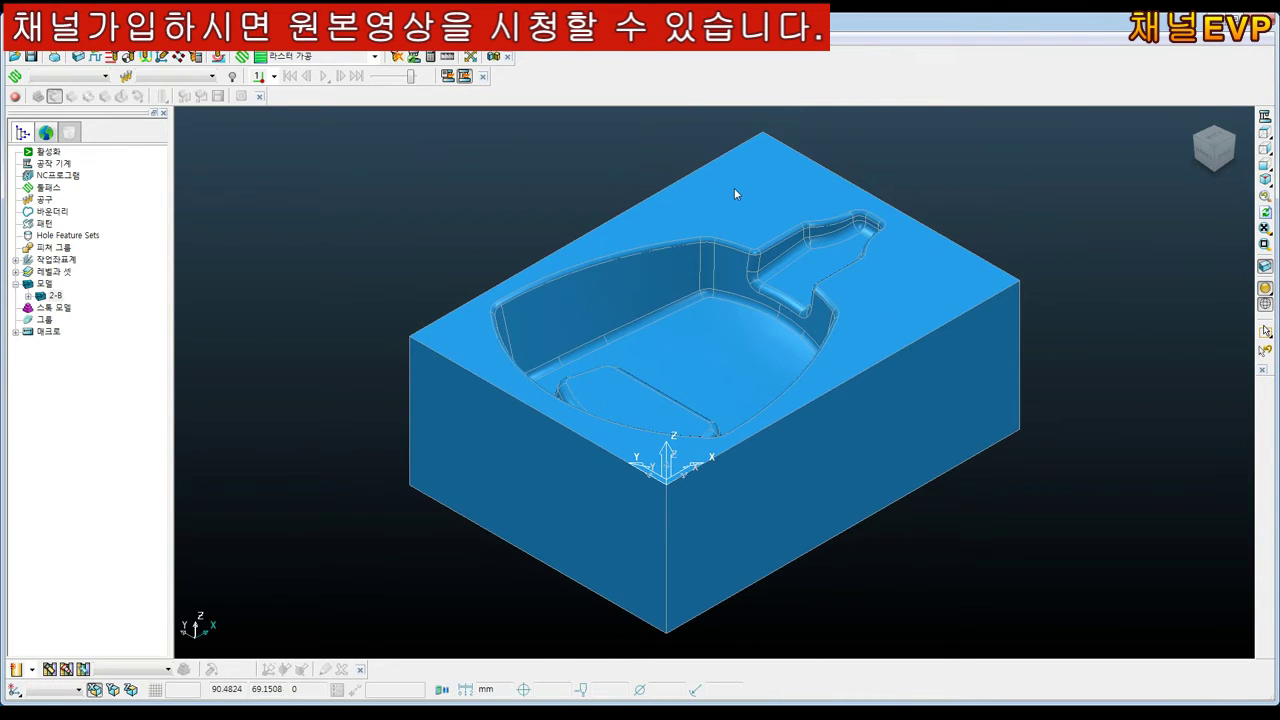
click(244, 56)
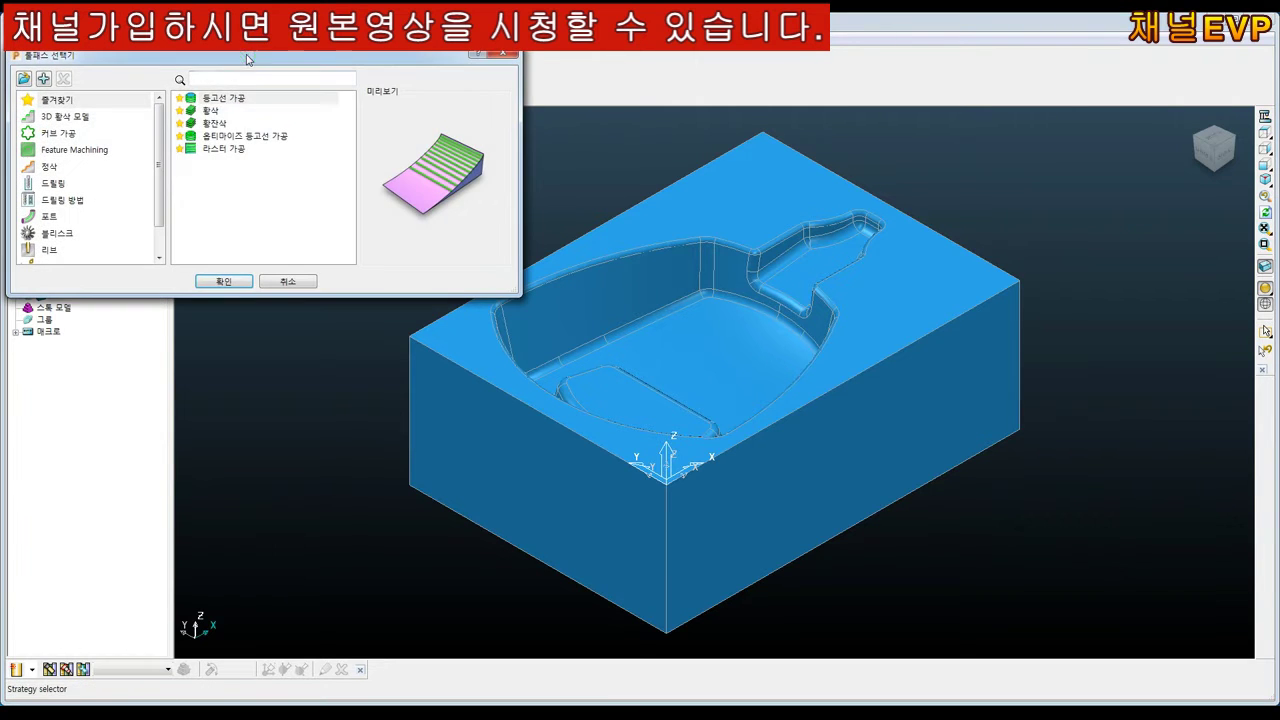
click(215, 110)
click(222, 281)
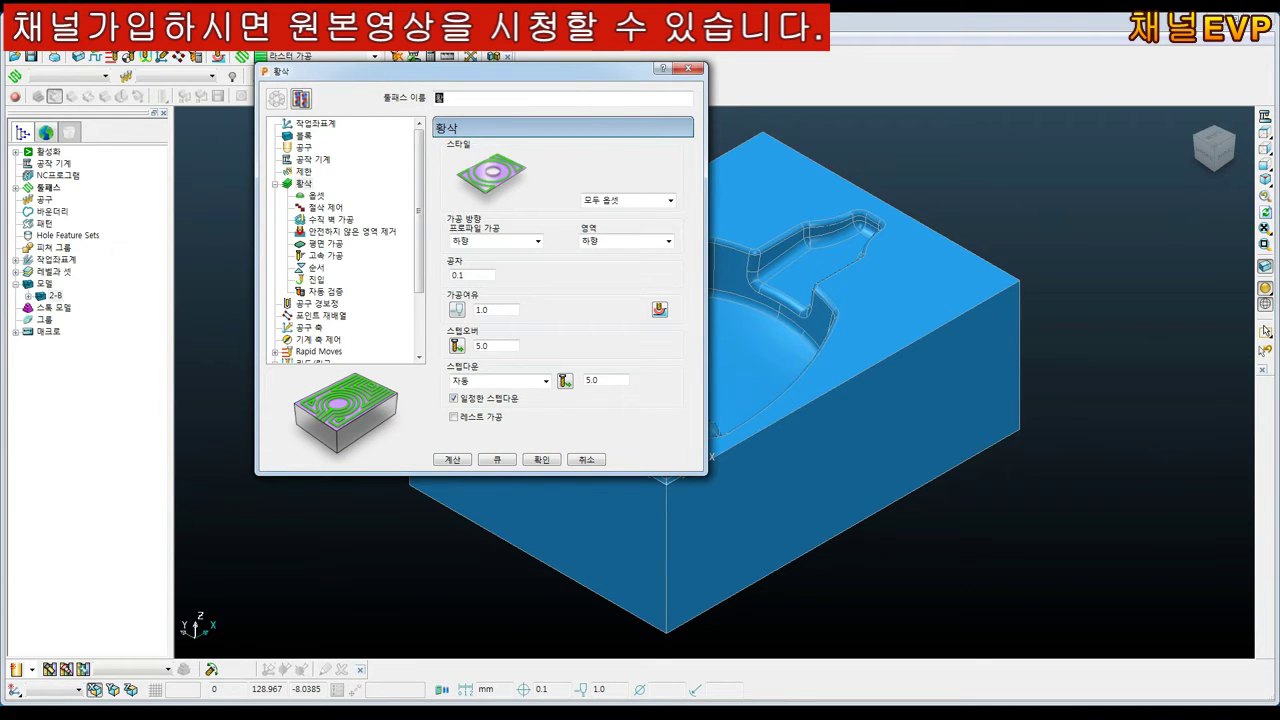
text(황삭)
click(447, 97)
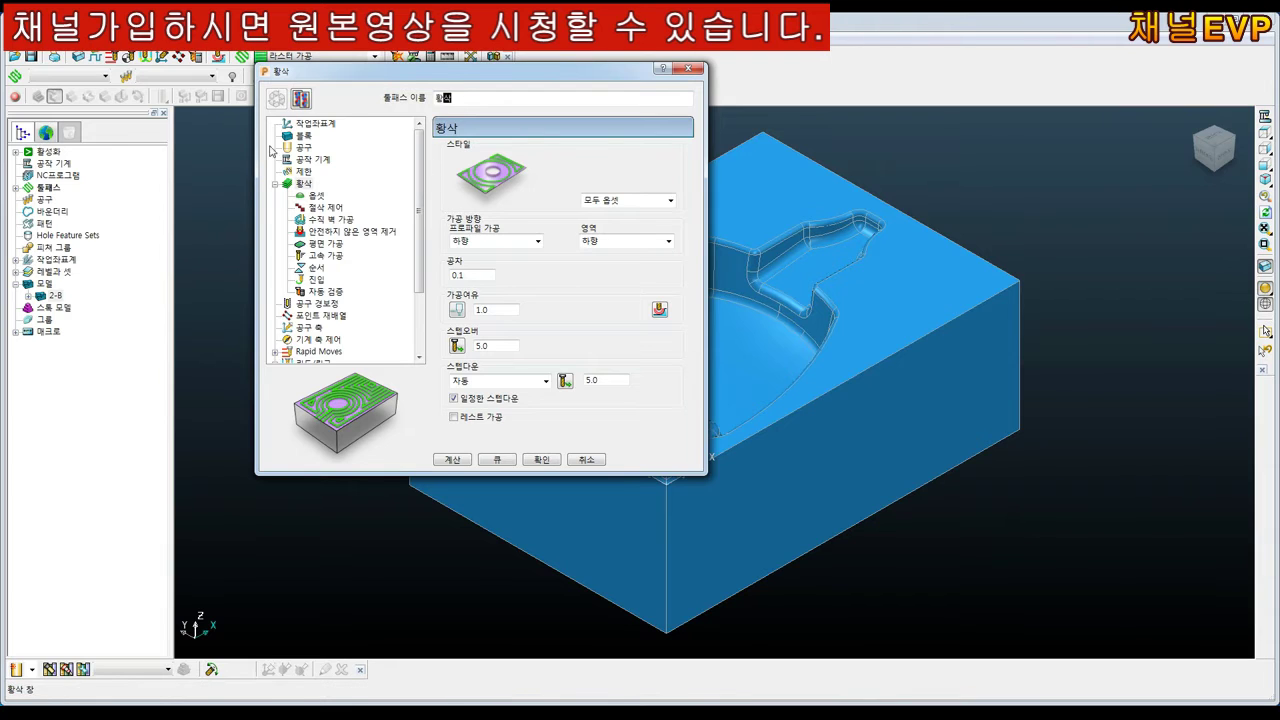
click(303, 135)
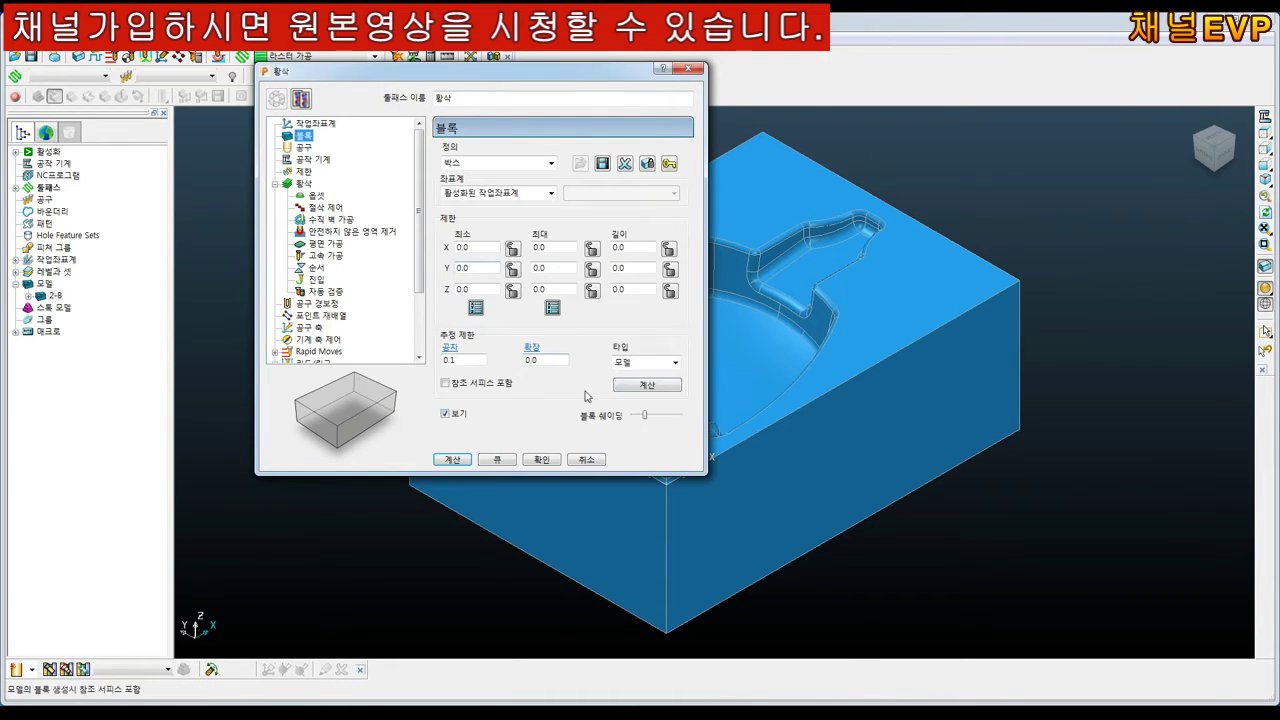
Calculate the block from the model and raise its Z max to 0.5
click(645, 385)
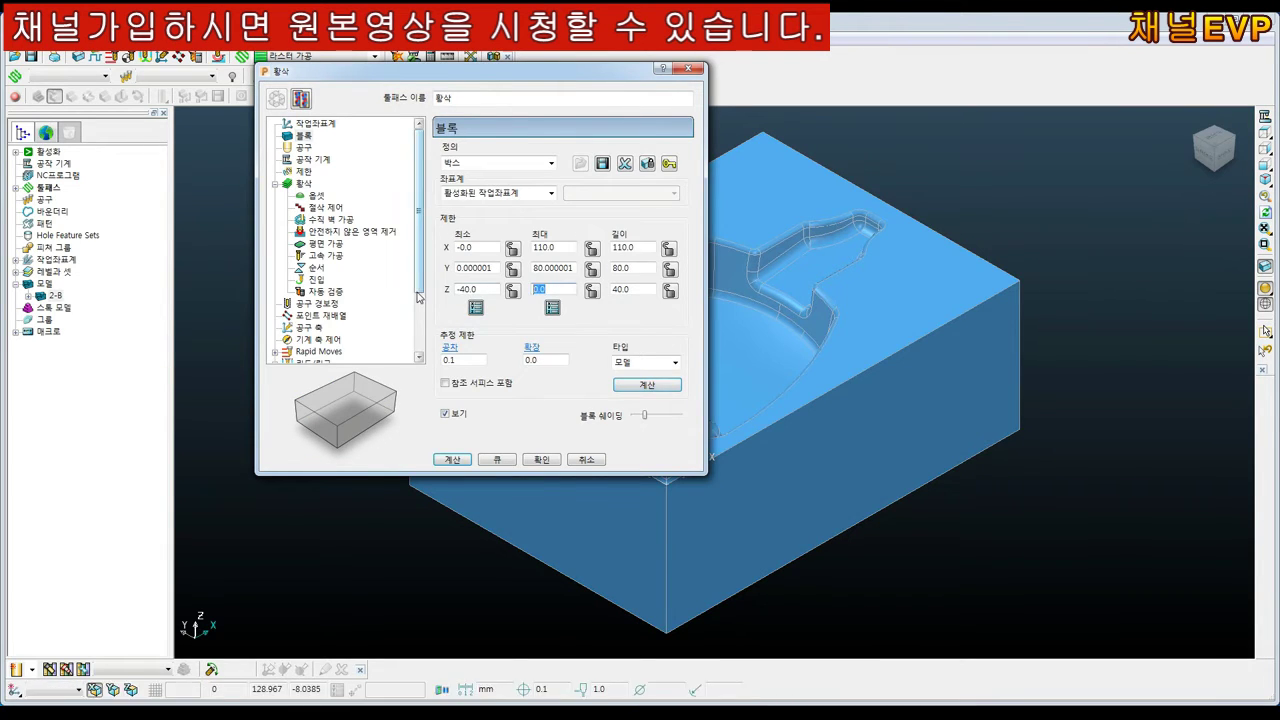
text(0.5)
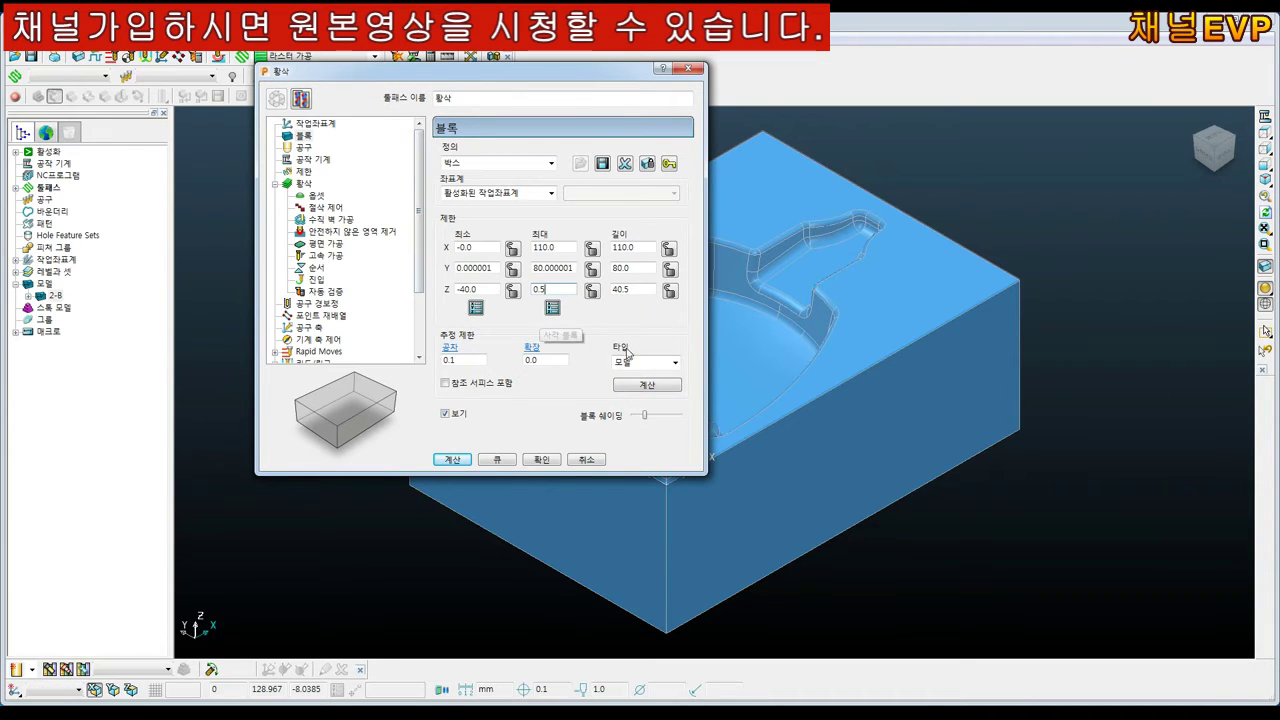
click(303, 147)
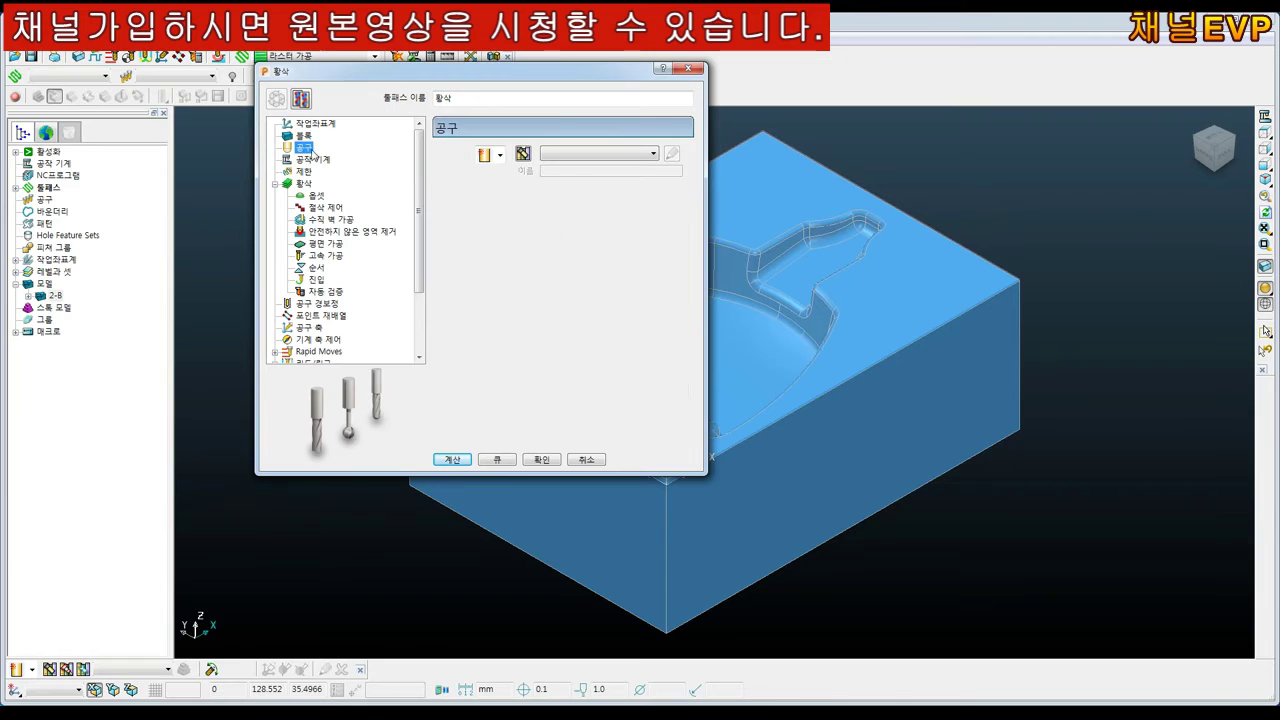
Create a 12 mm diameter end mill named f12 for the roughing toolpath
click(499, 157)
click(487, 170)
text(60)
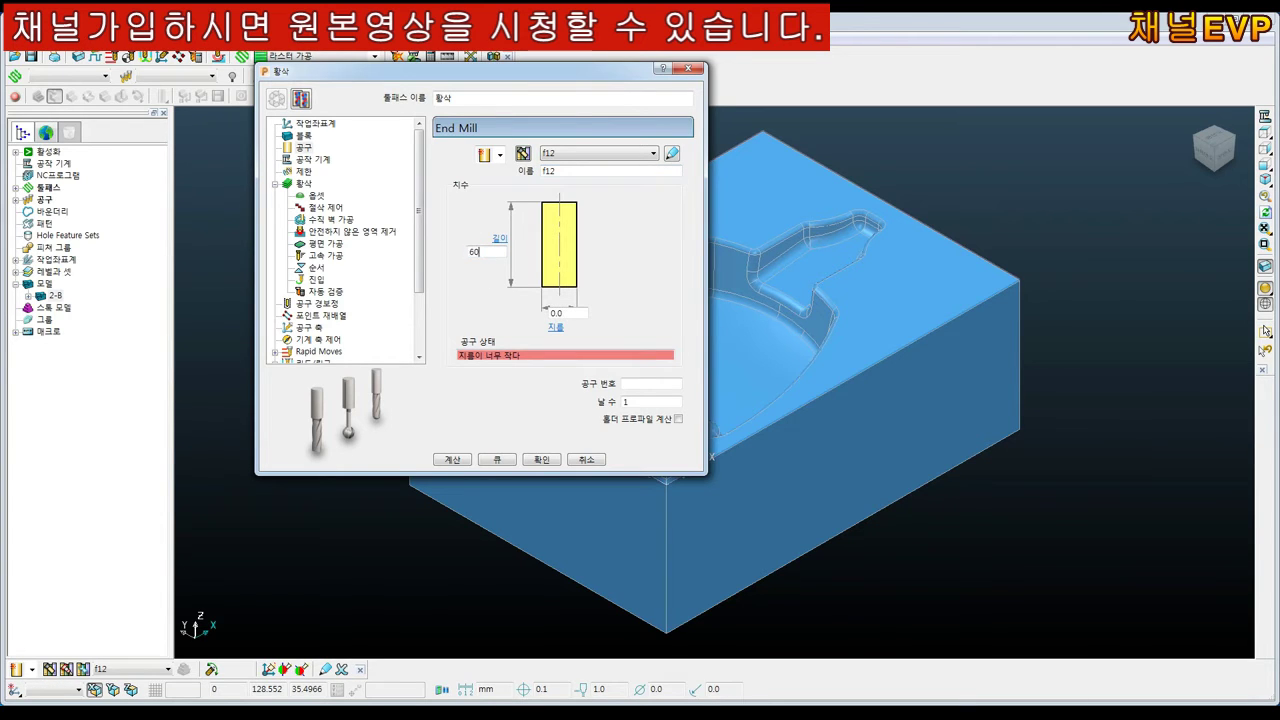
text(12)
key(Tab)
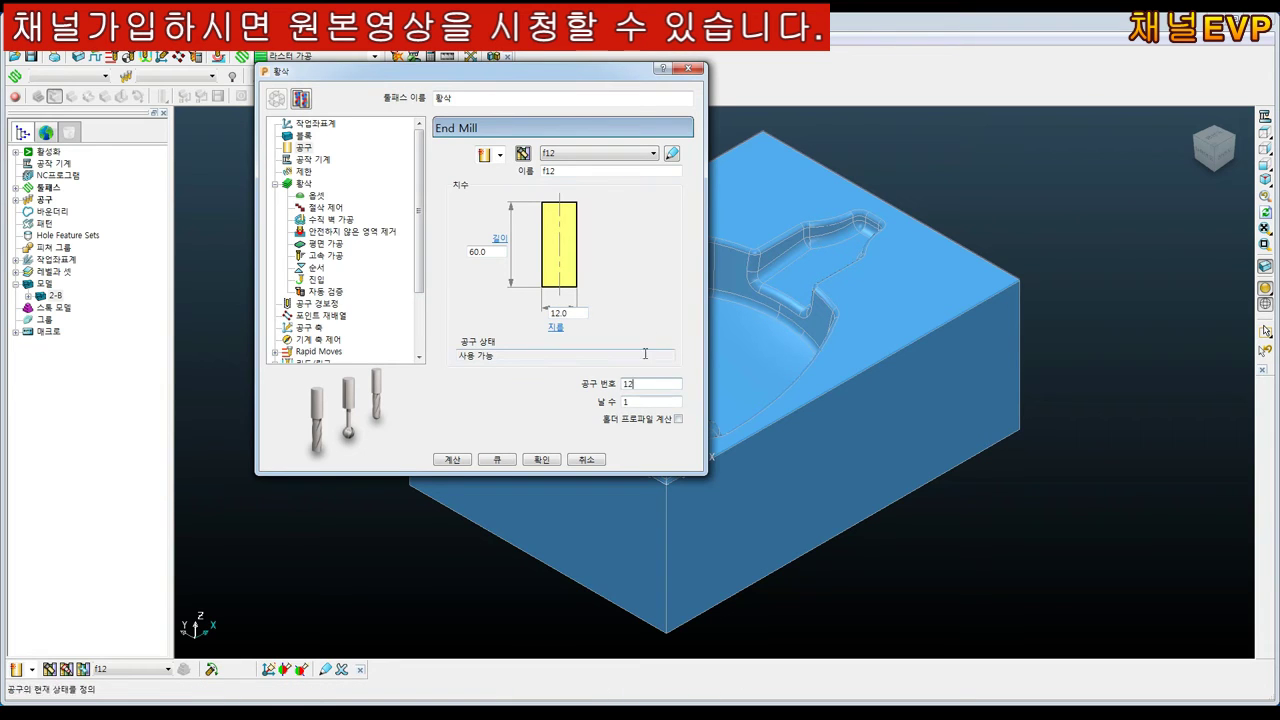
key(Tab)
key(shift+Tab)
Set the roughing thickness allowance to 0.2 and stepover to 9.0
text(1)
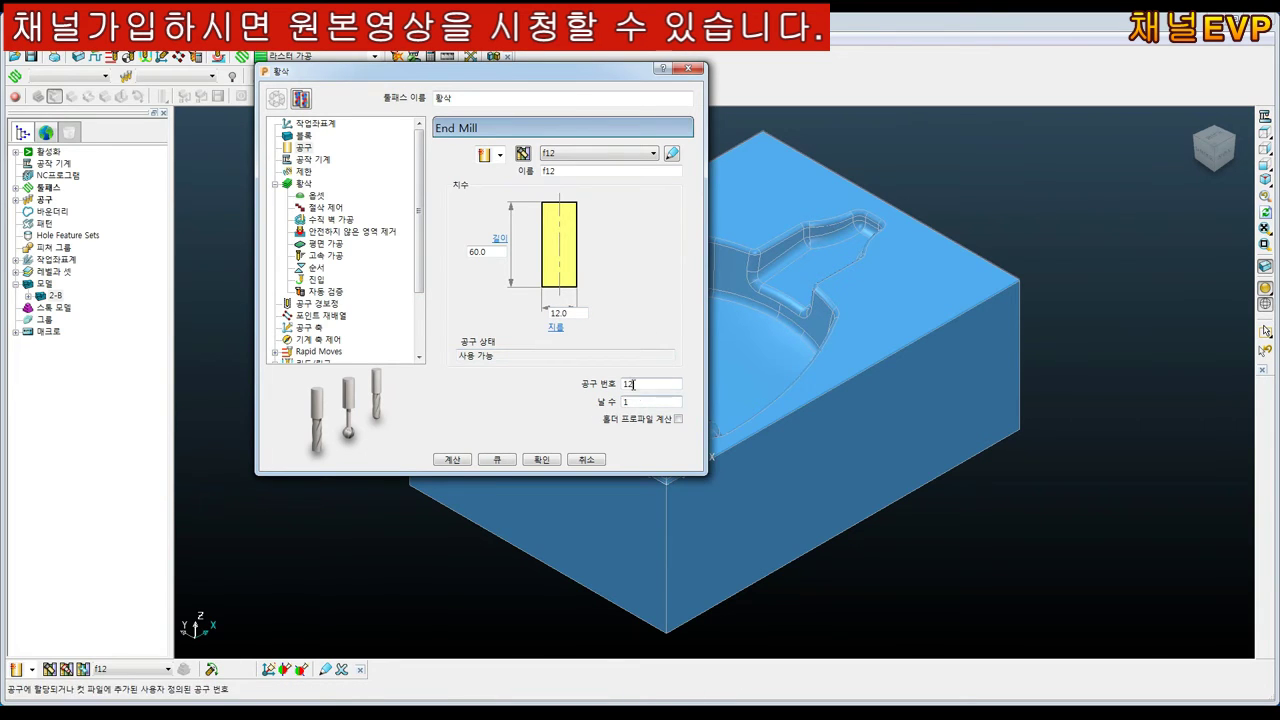
text(2)
click(312, 159)
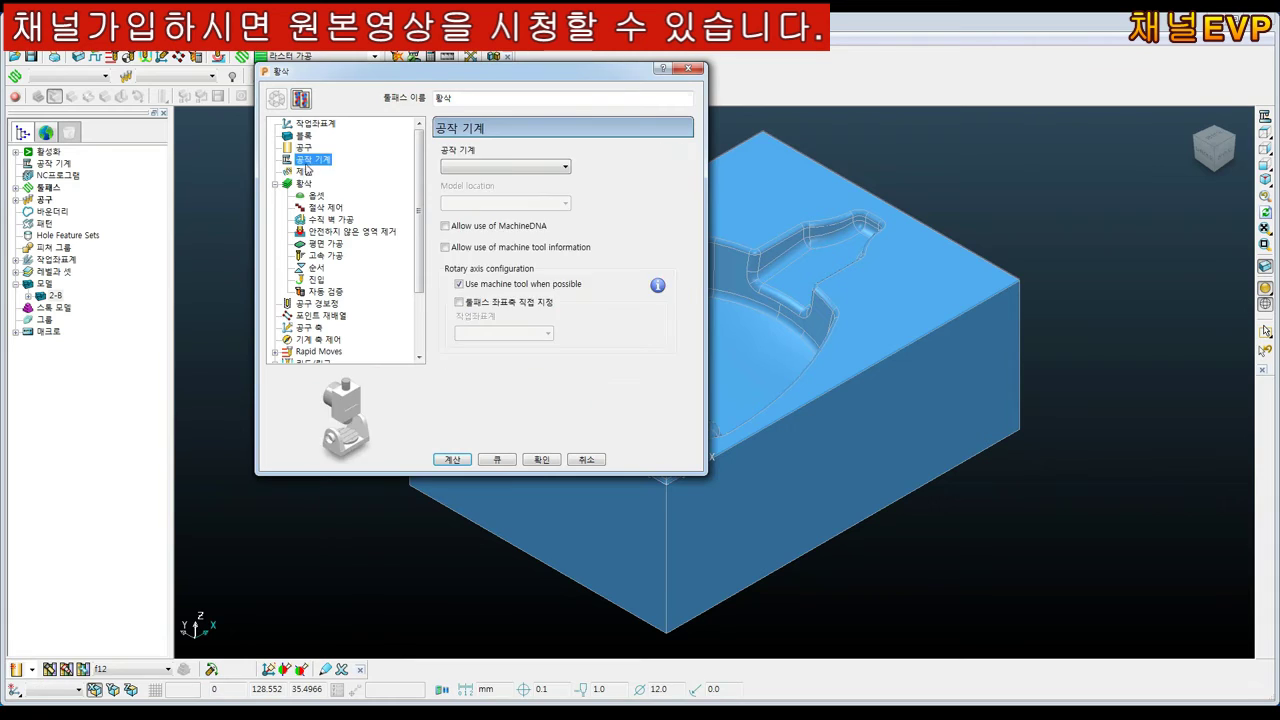
click(306, 172)
click(305, 184)
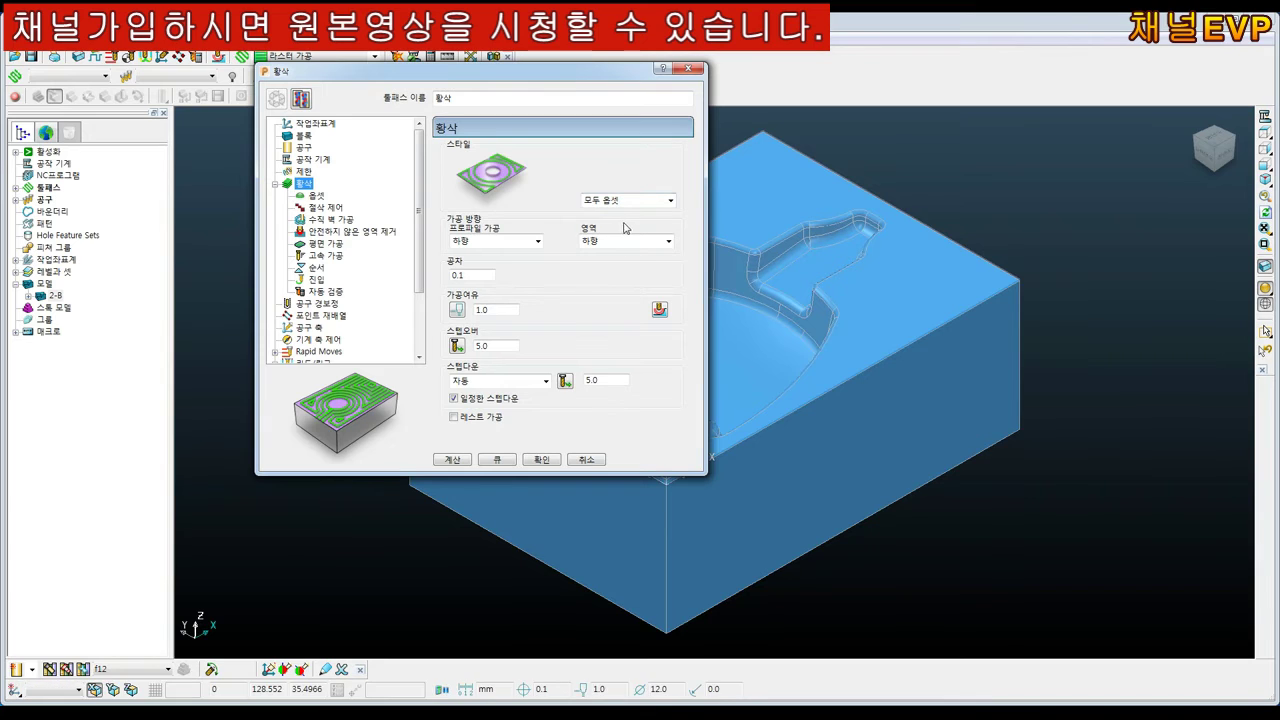
click(500, 310)
key(Tab)
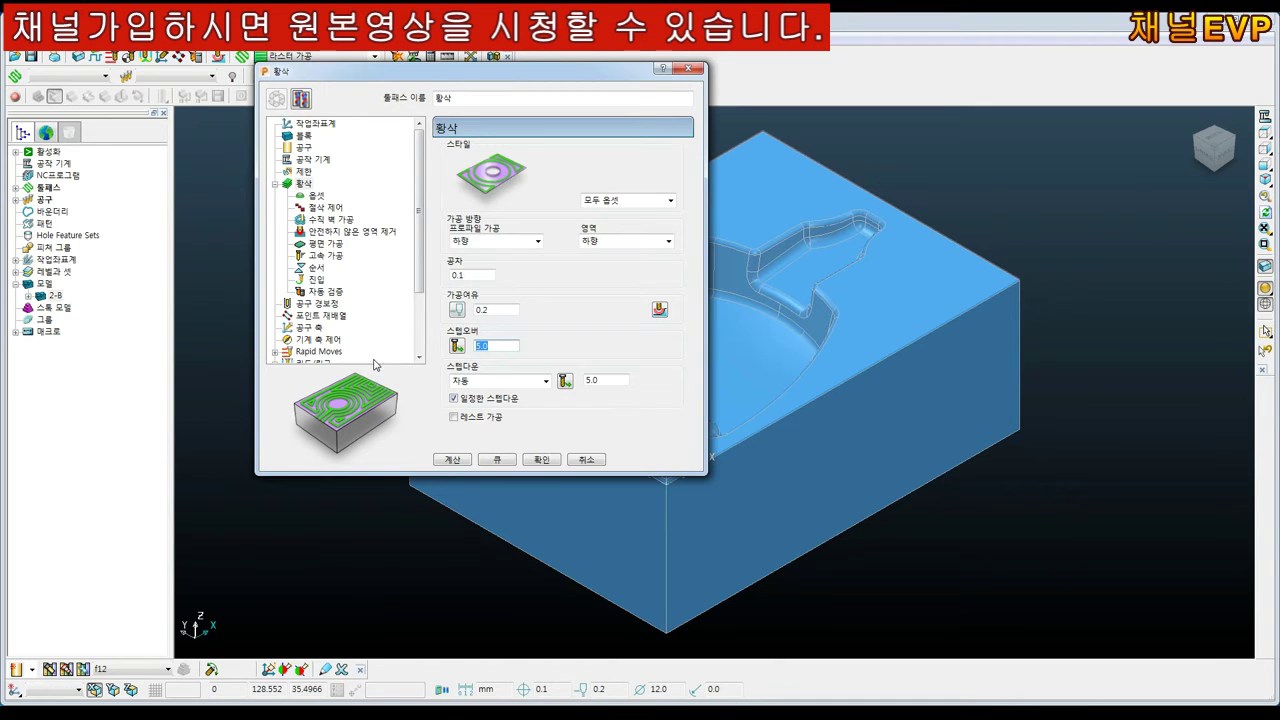
key(Tab)
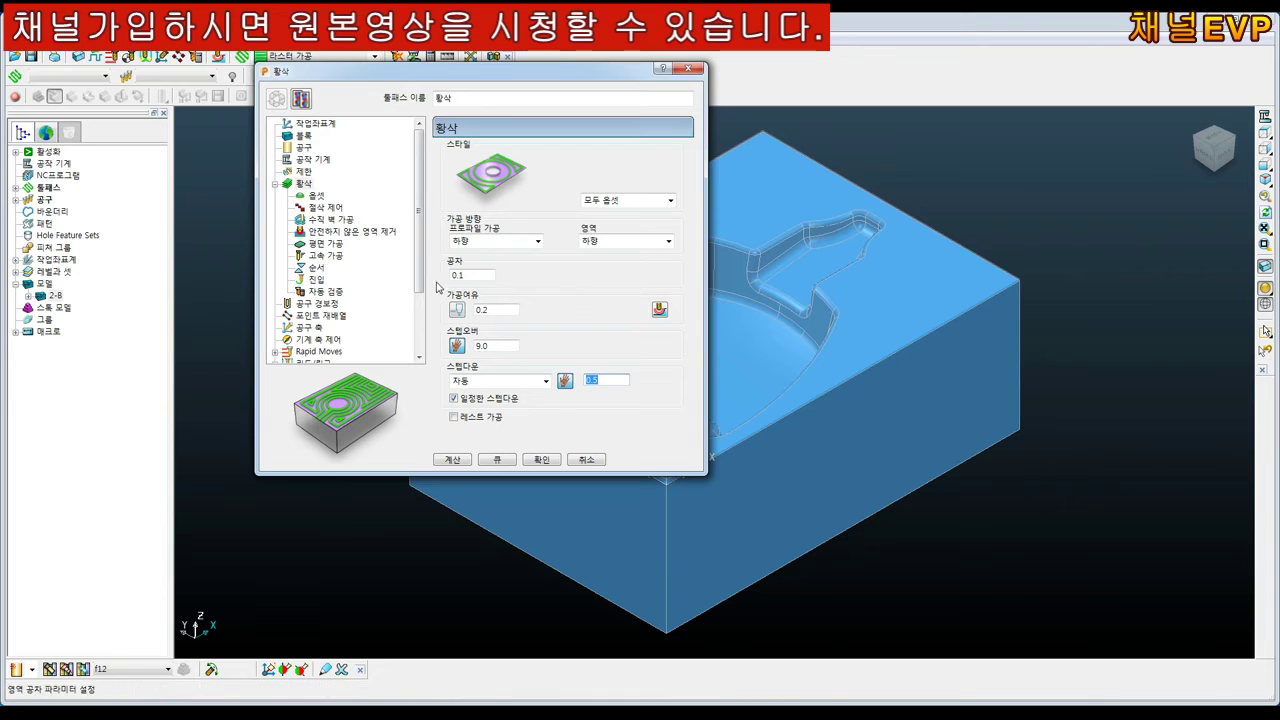
Review the offset and cut direction roughing options
click(316, 195)
click(326, 208)
click(318, 196)
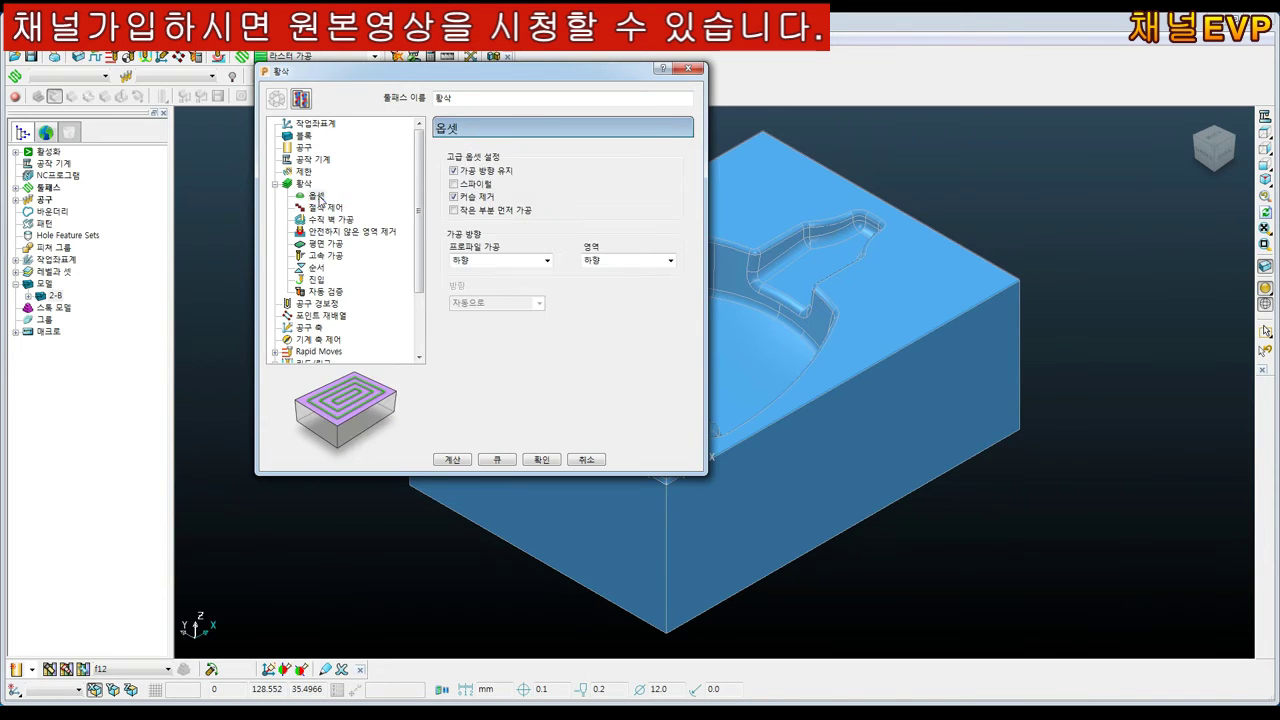
scroll(346, 222, down, 1)
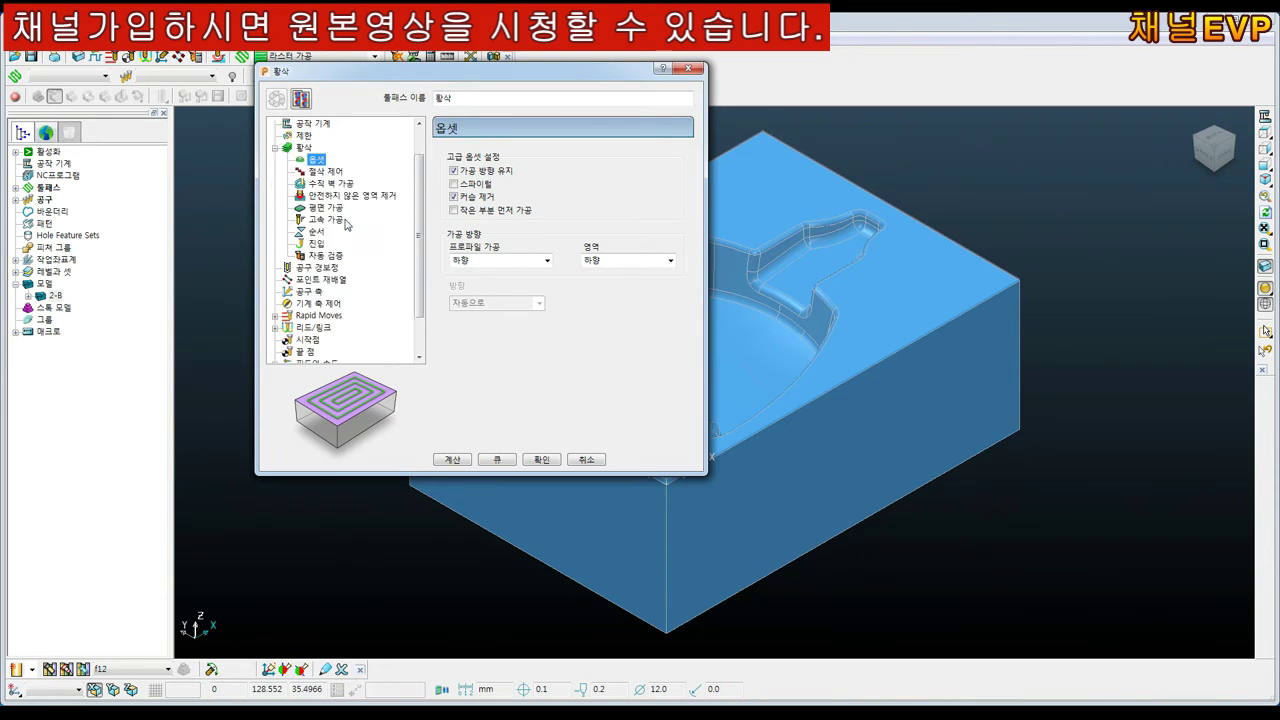
scroll(346, 224, down, 1)
Set the rapid move height to 8.0 and the plunge height to 3.0
click(321, 268)
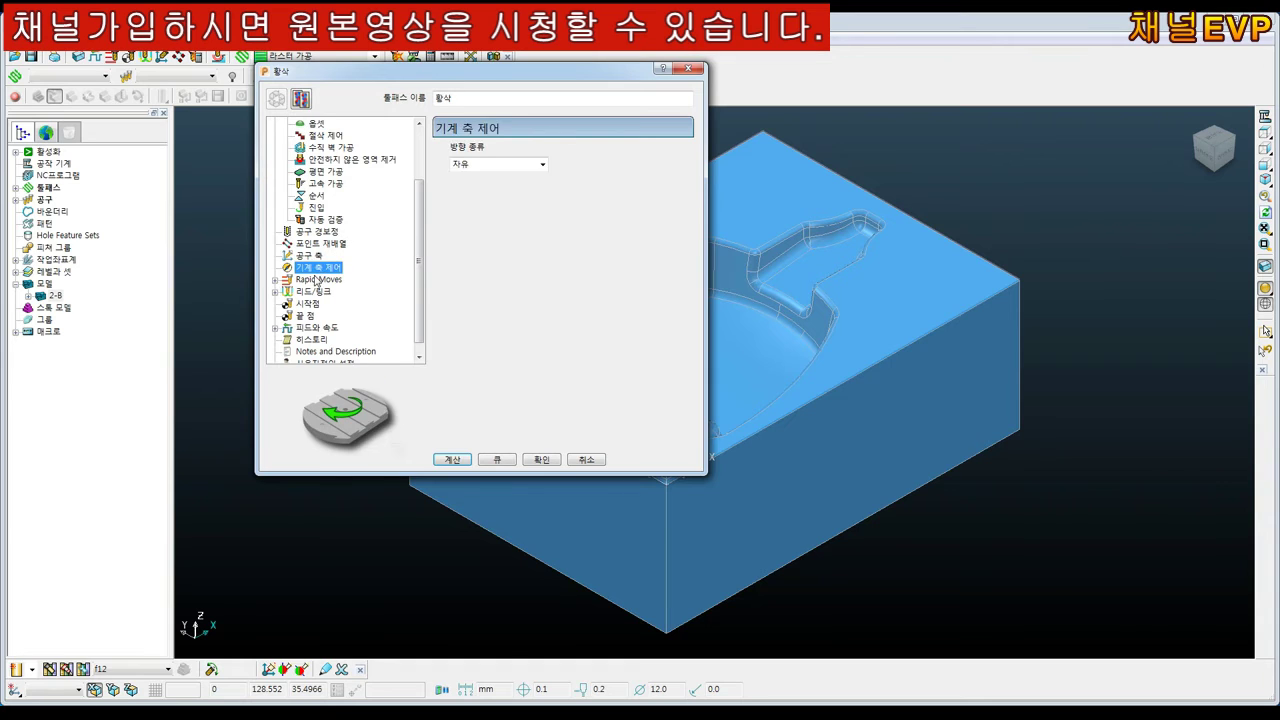
click(318, 279)
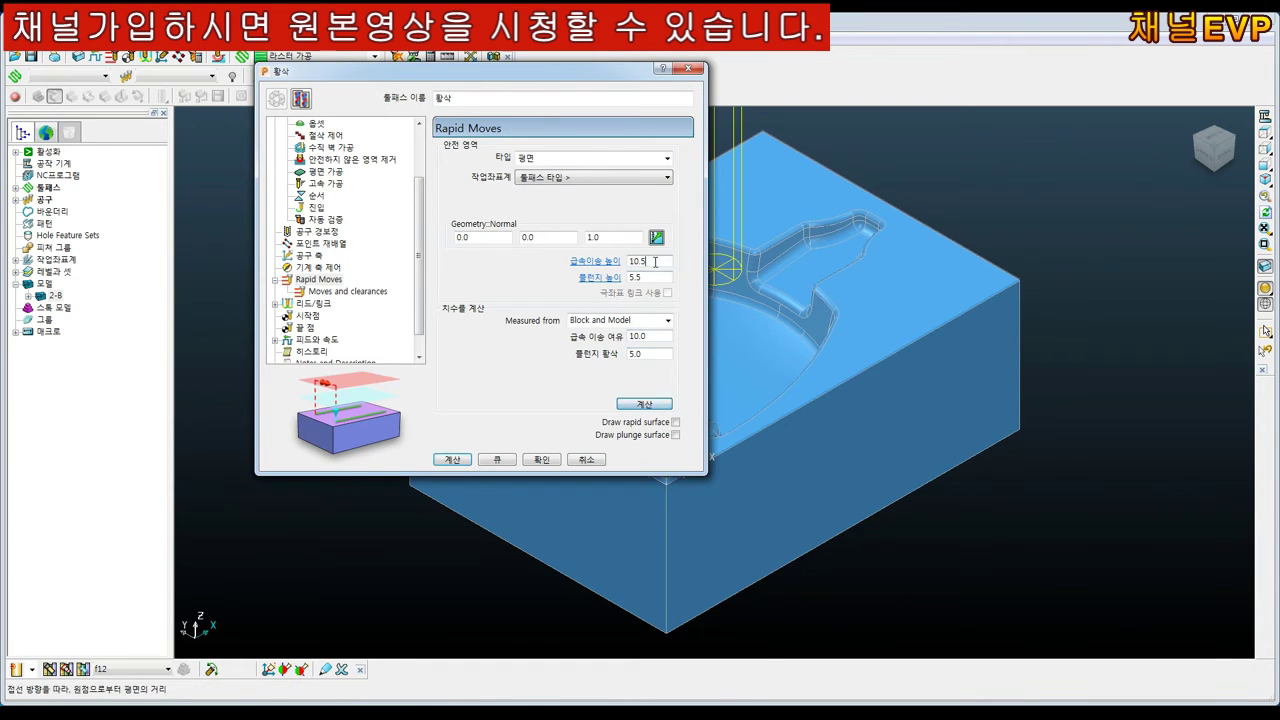
key(Tab)
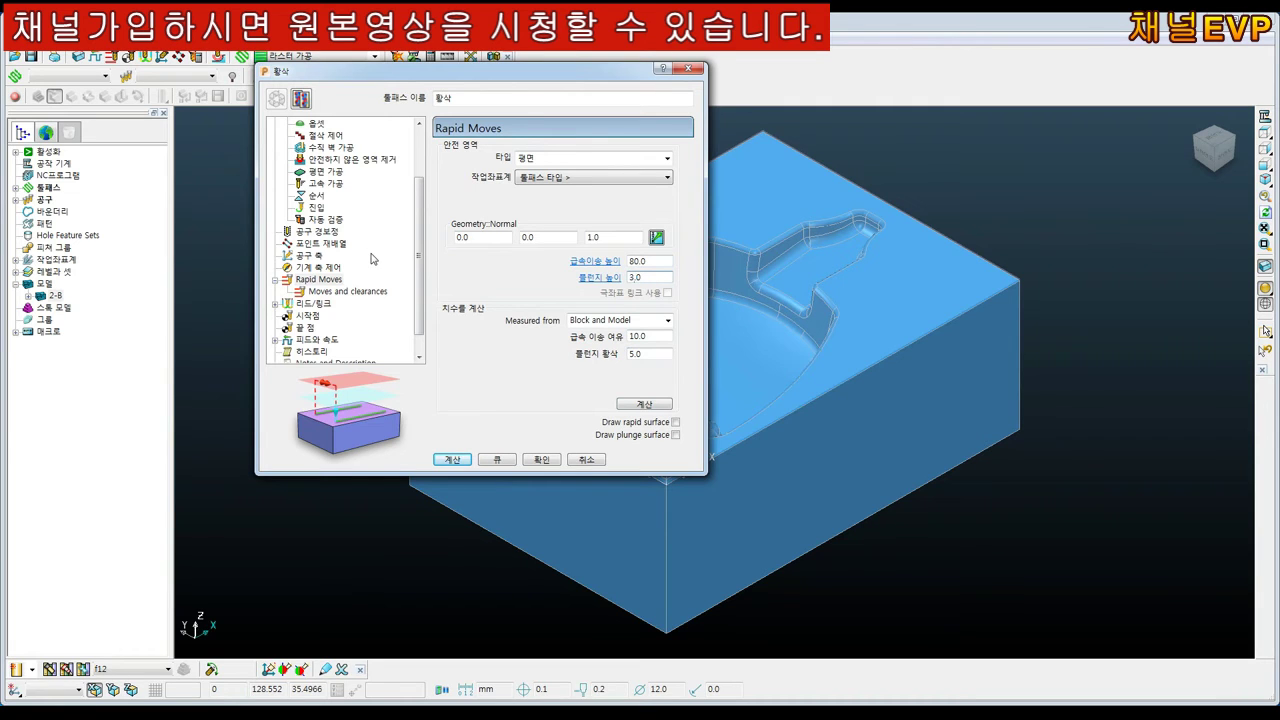
text(3)
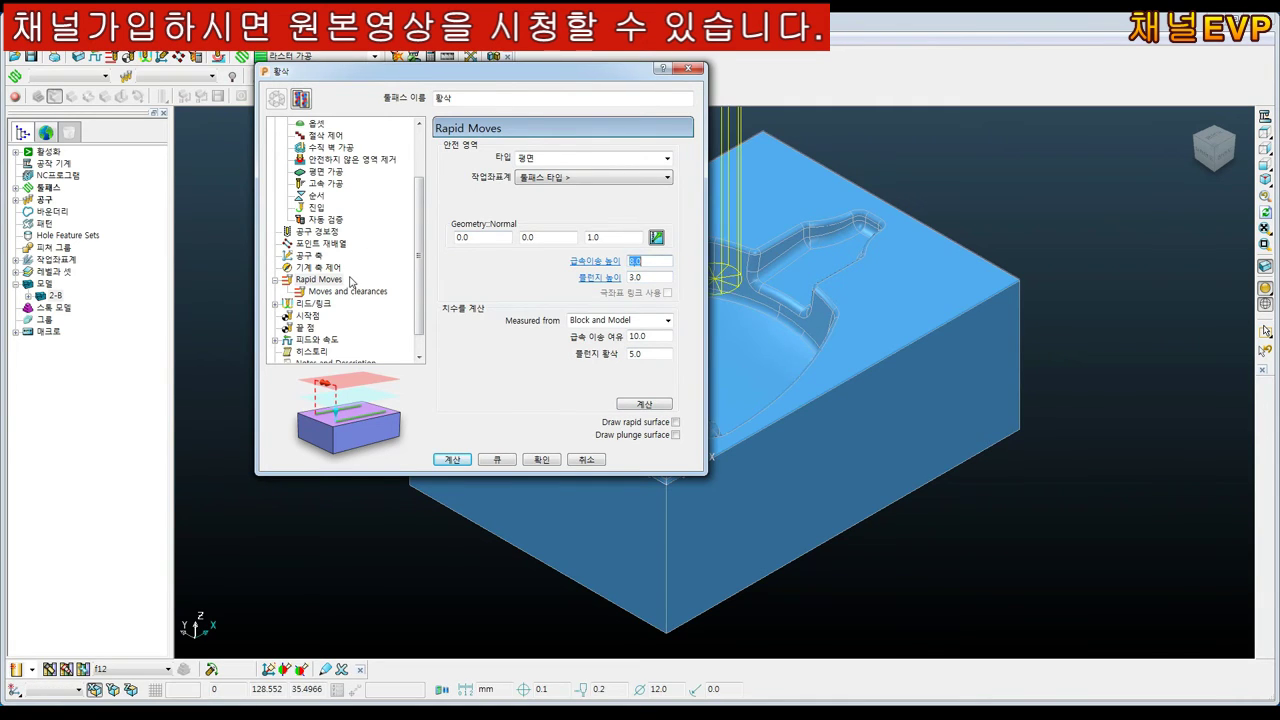
click(340, 292)
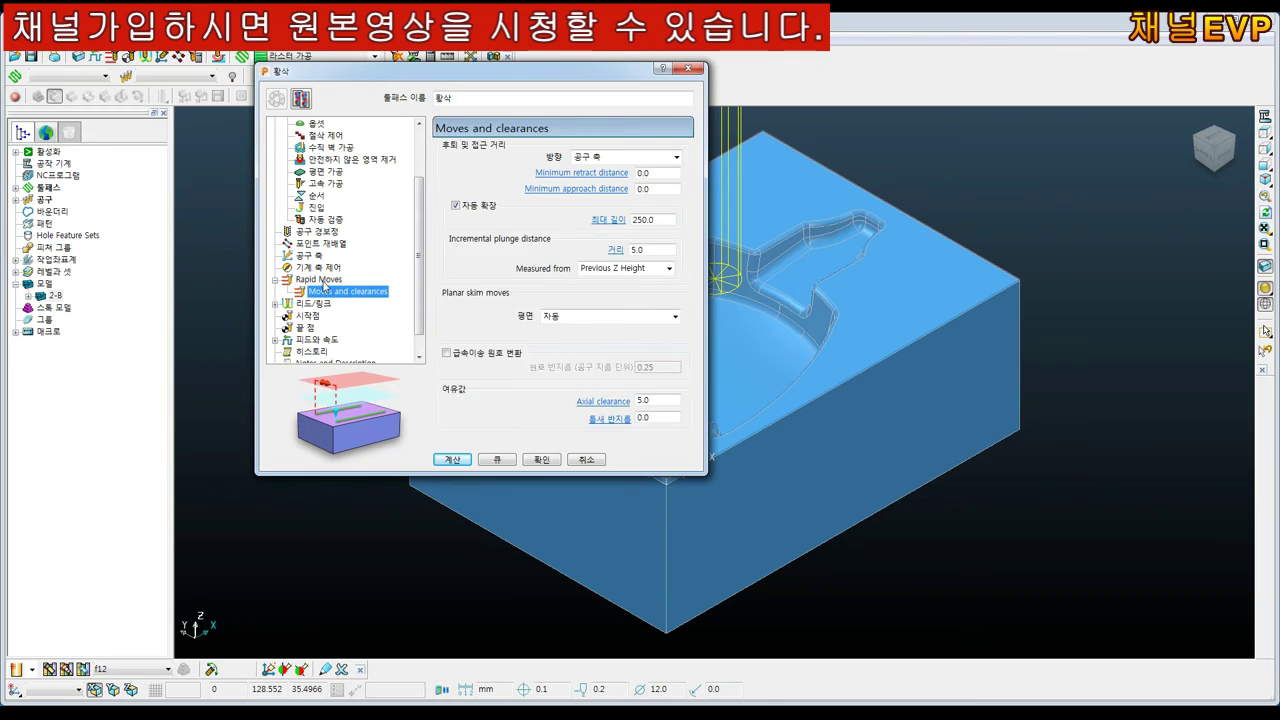
click(321, 281)
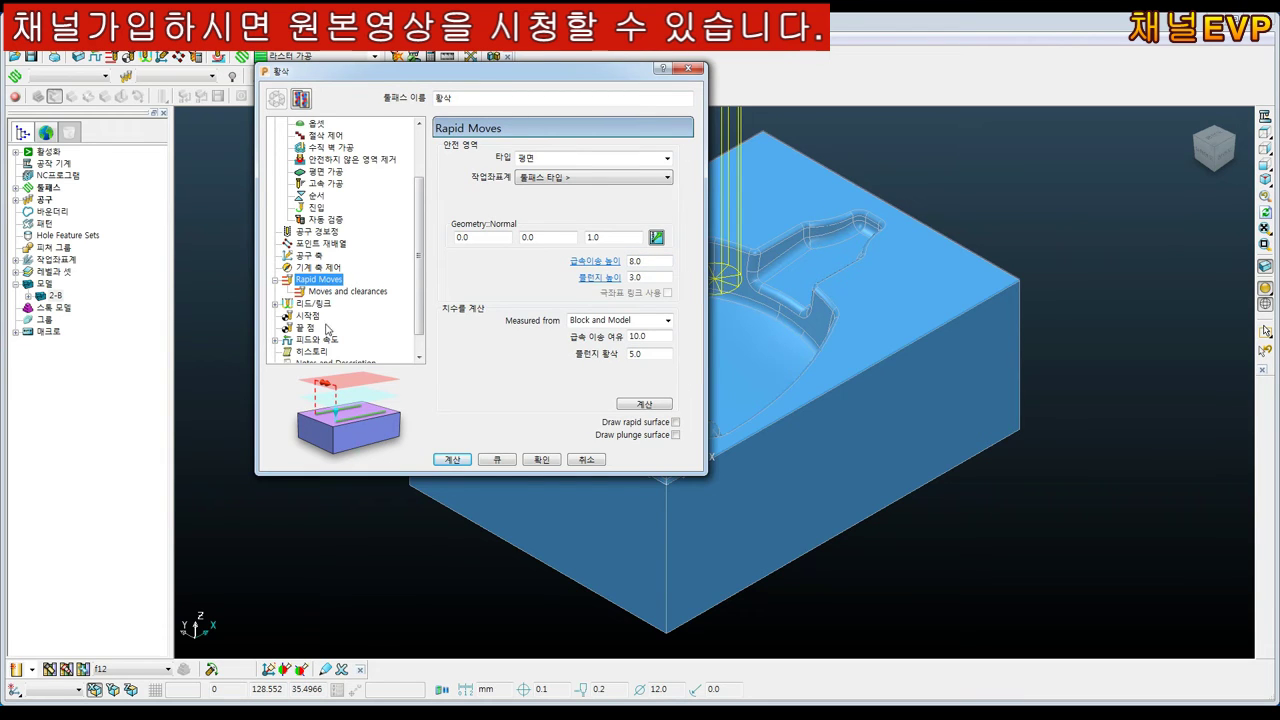
click(314, 305)
click(314, 305)
Set the first lead-in choice to a ramp with a 5° maximum zig angle
click(321, 291)
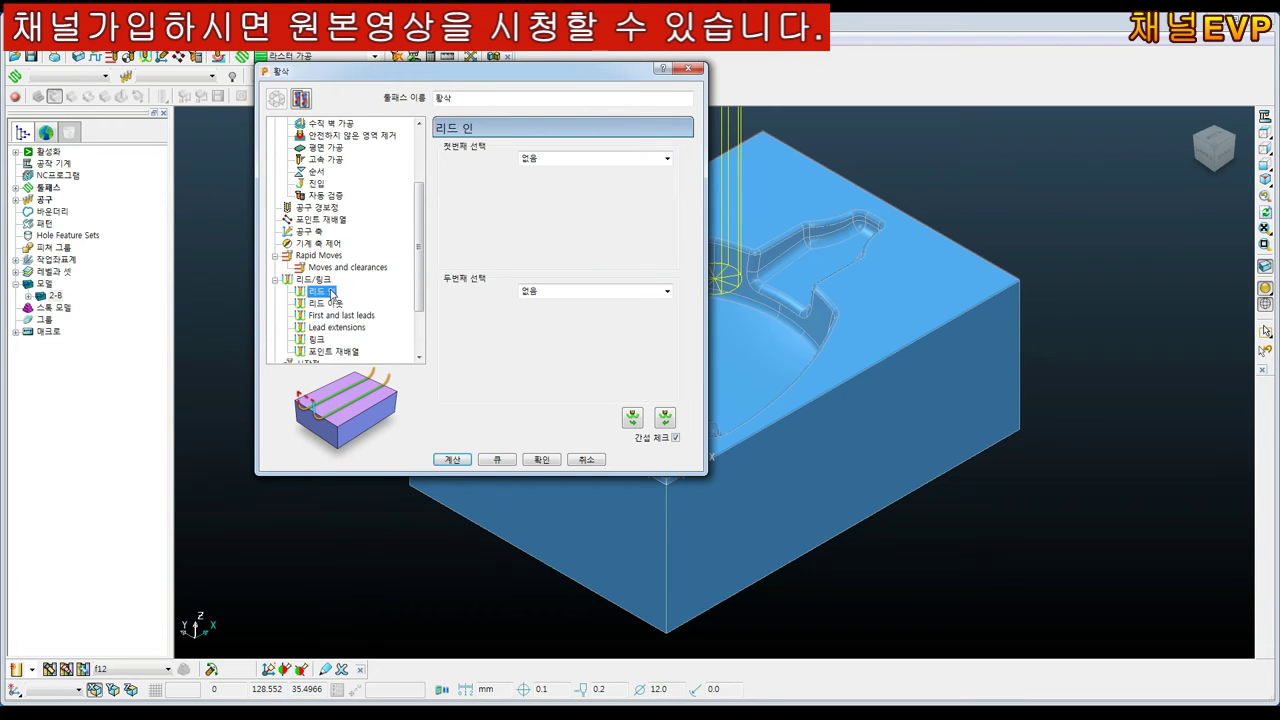
click(580, 159)
click(546, 275)
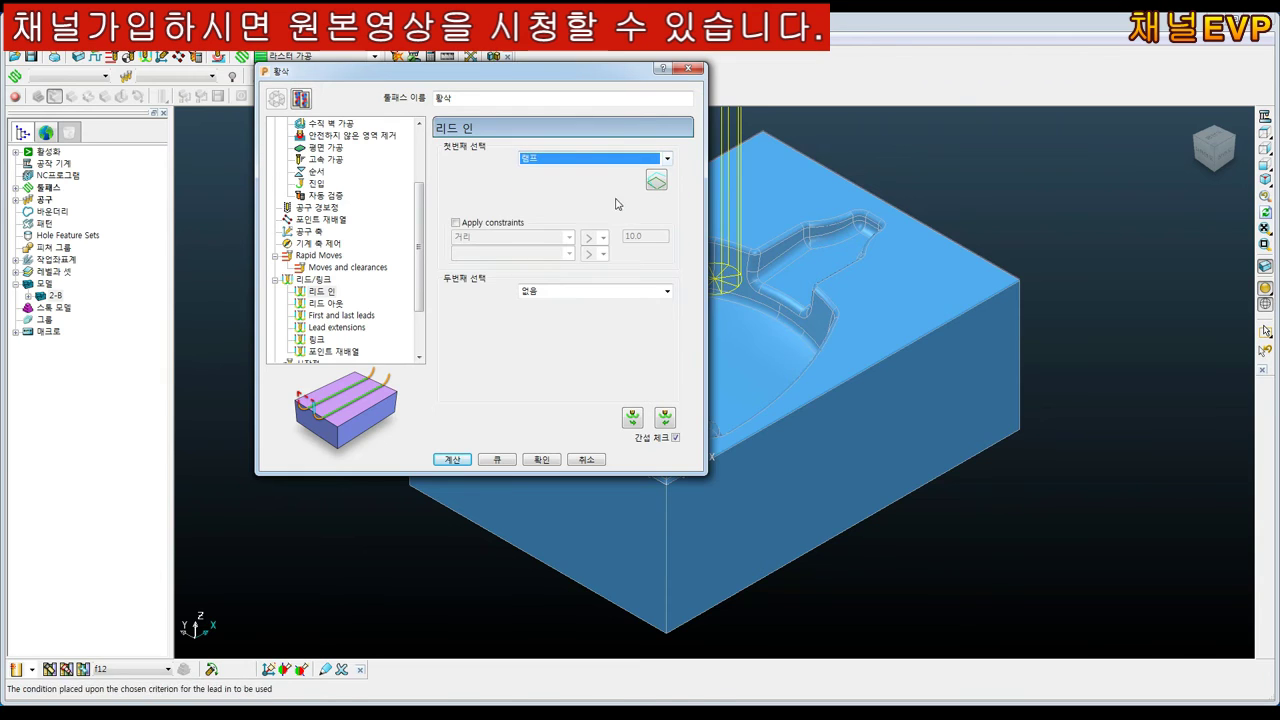
click(657, 176)
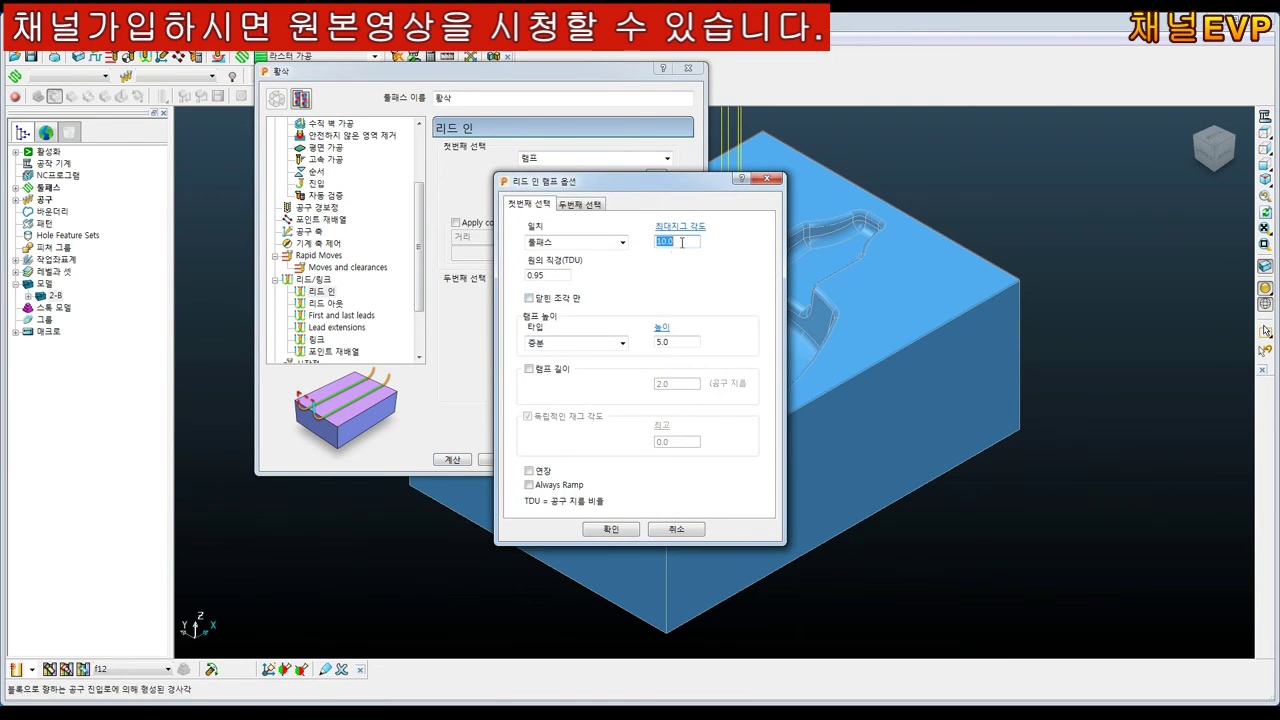
text(5)
key(Tab)
key(Tab)
key(Tab)
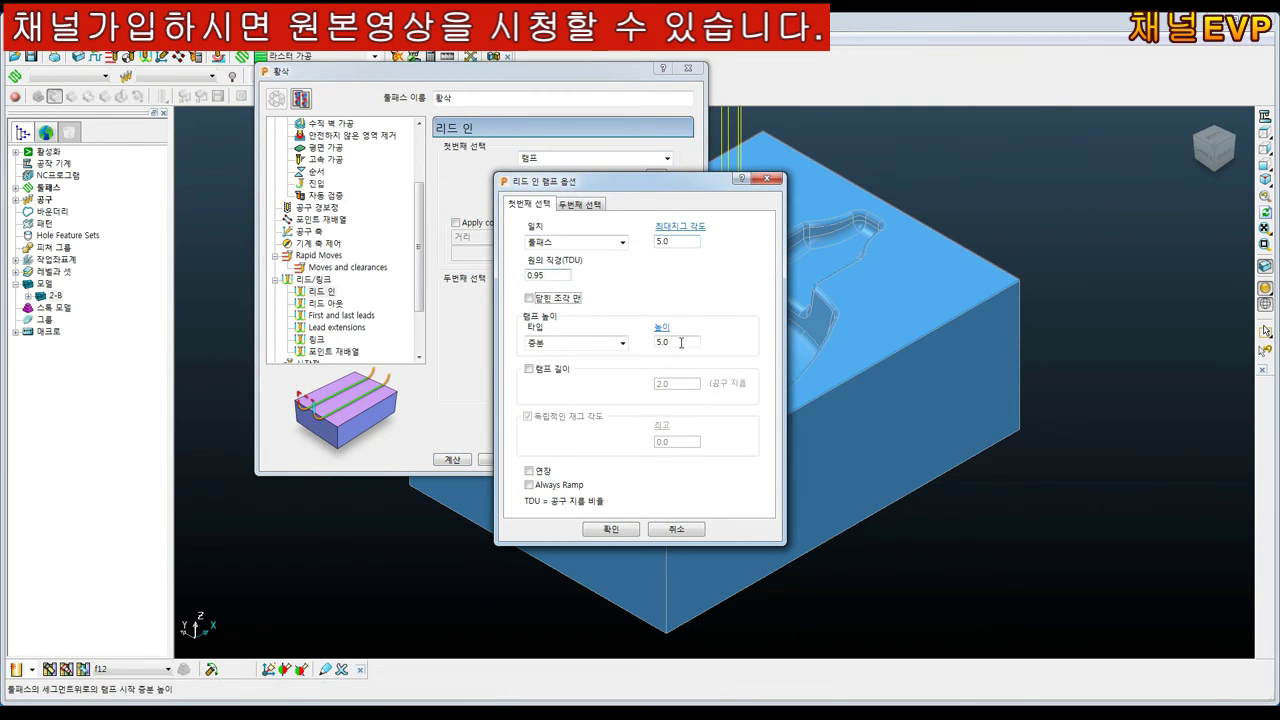
key(Tab)
key(Tab)
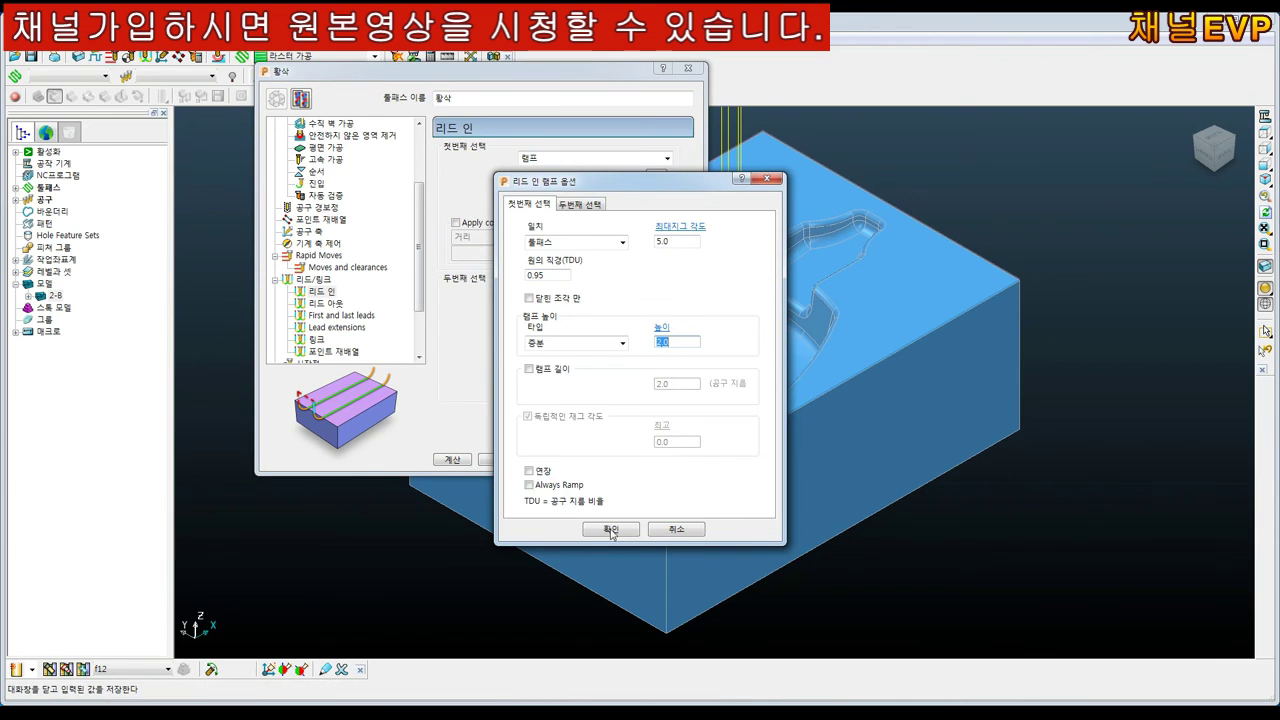
key(Return)
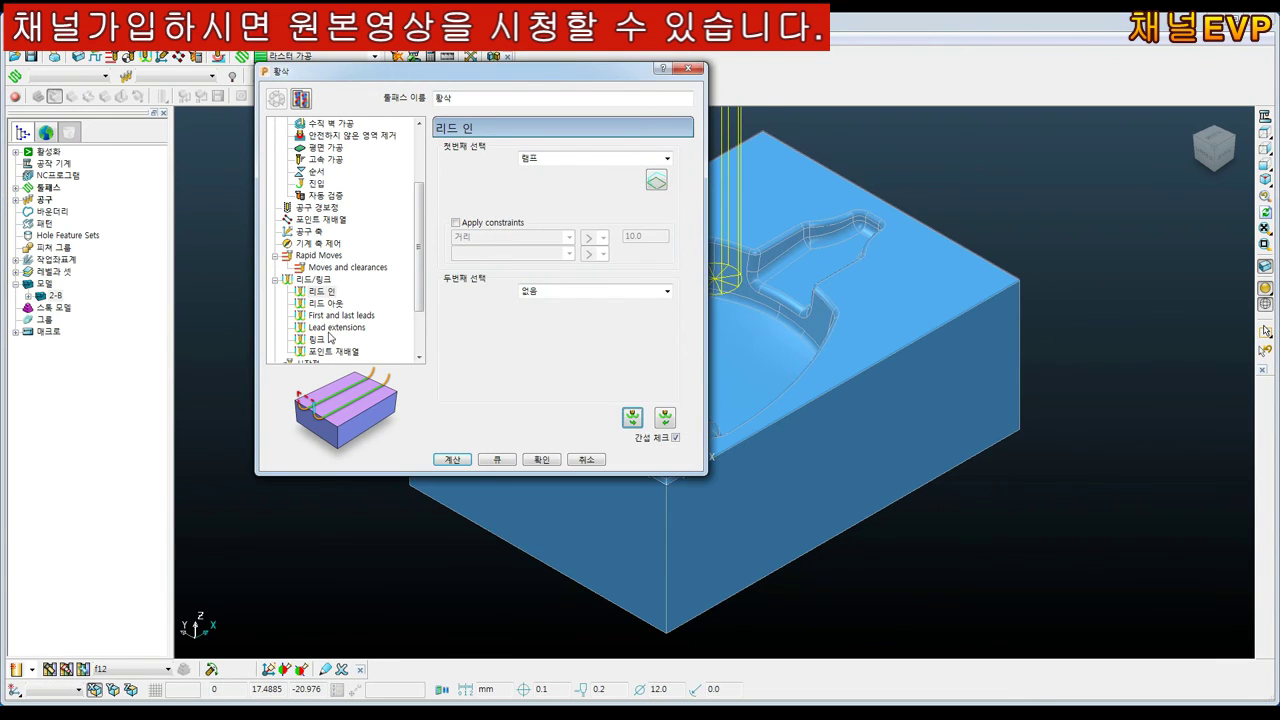
Set both the 첫번째 선택 and 두번째 선택 link choices of the 황삭 toolpath to 증분
click(325, 340)
click(612, 158)
click(573, 183)
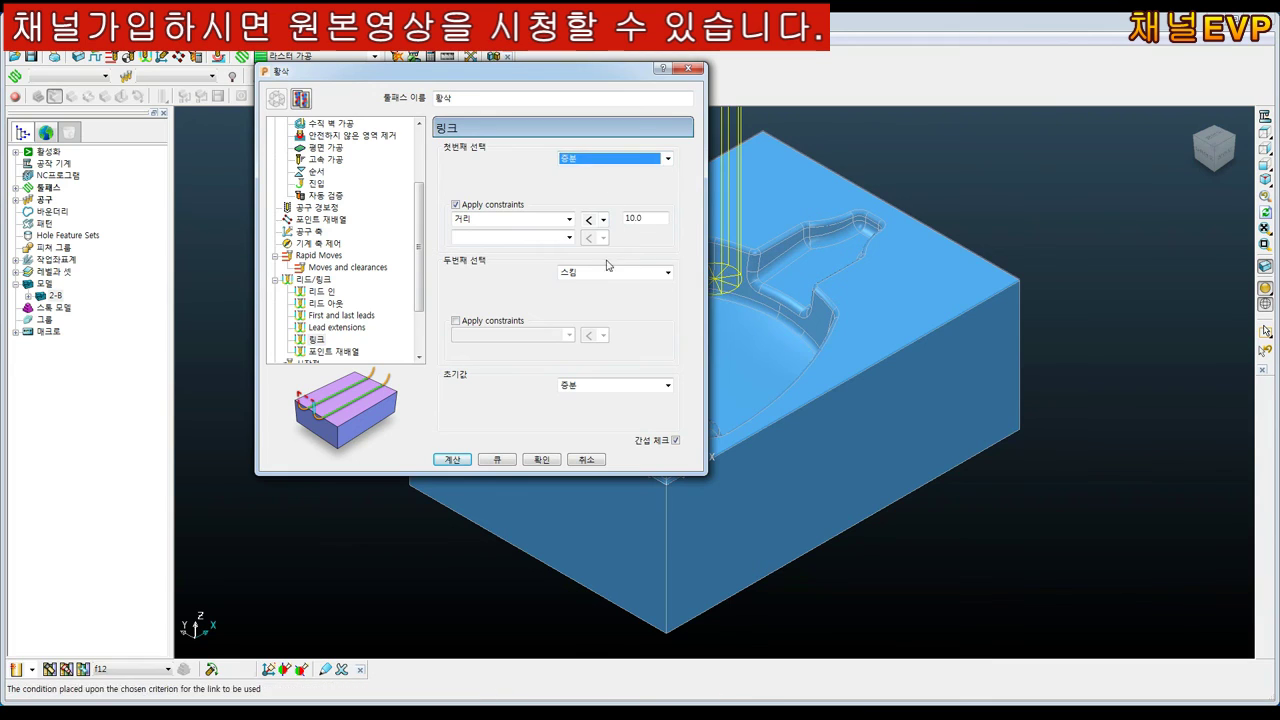
click(612, 272)
click(575, 297)
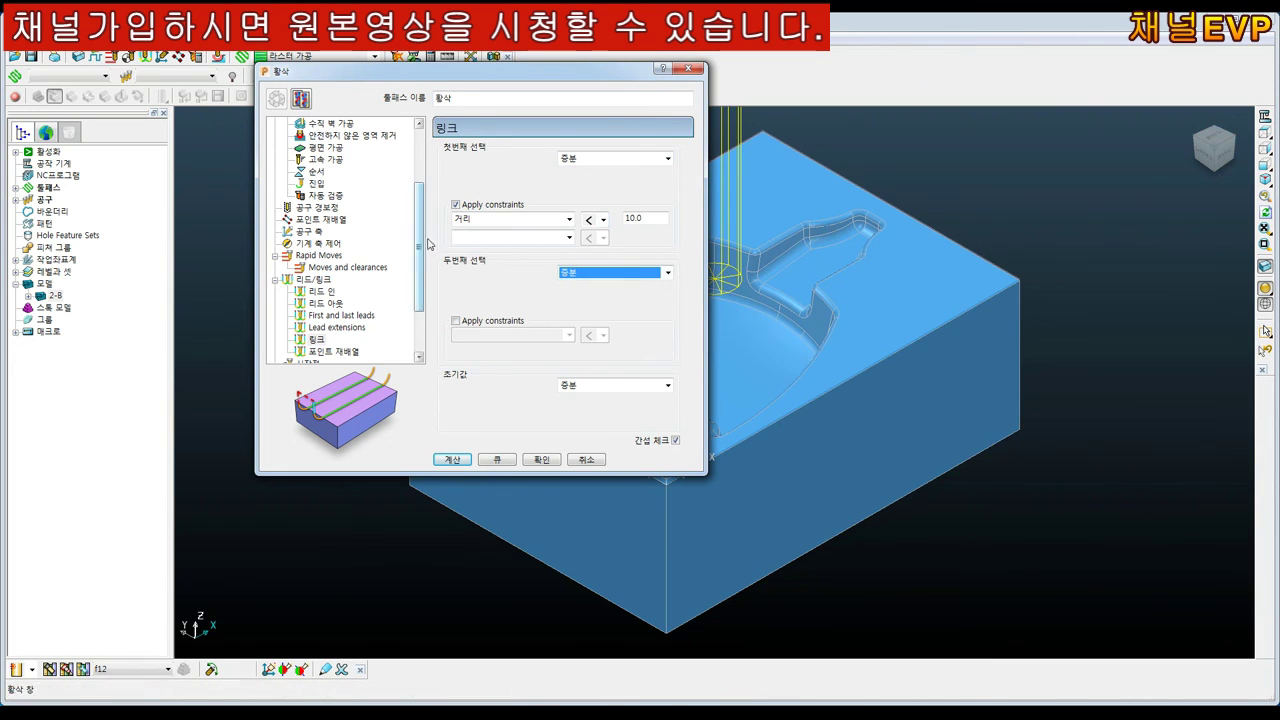
key(Tab)
text(5)
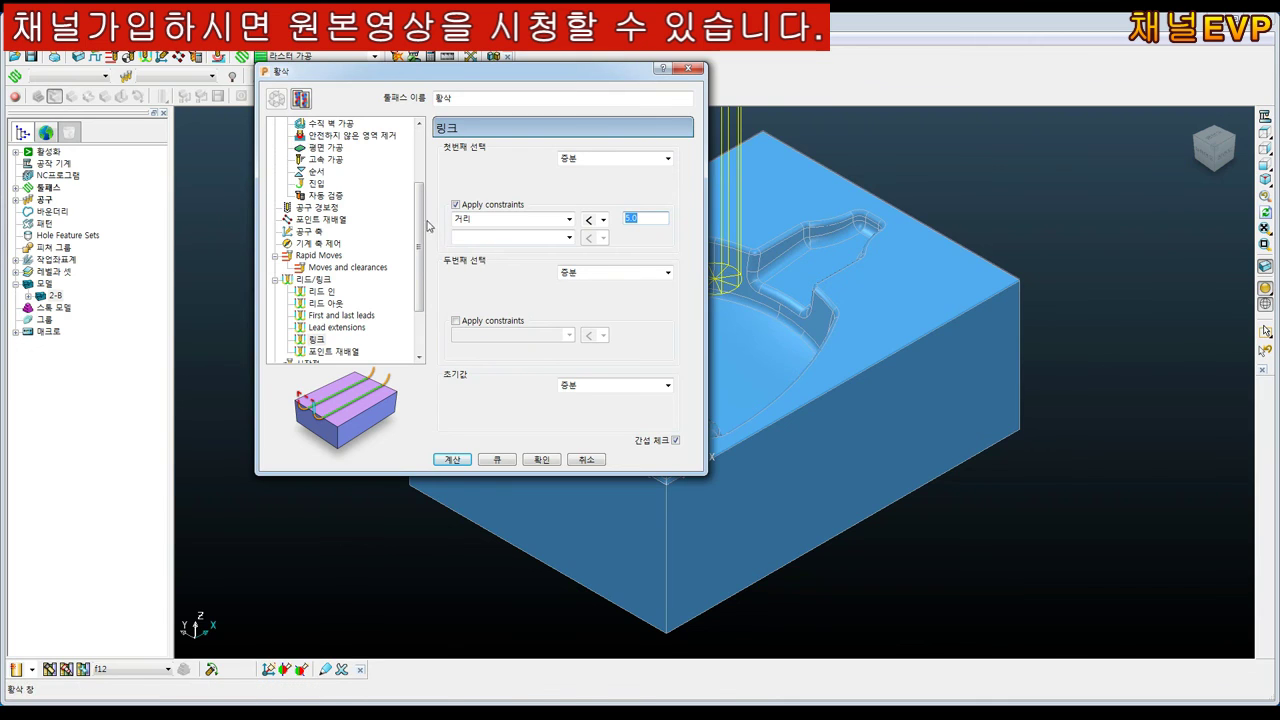
scroll(360, 300, down, 2)
On the 피드와 속도 page, set spindle speed 3000 rpm and cutting feed 2800 mm/min
click(308, 316)
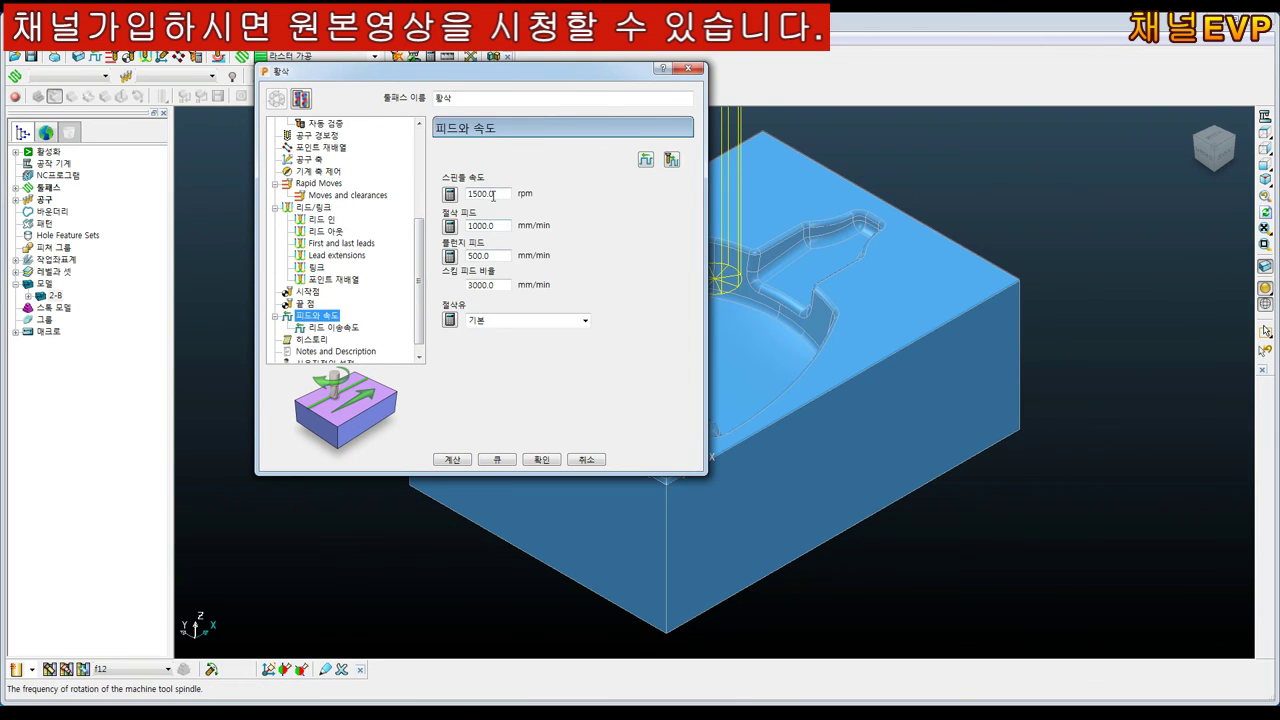
key(Tab)
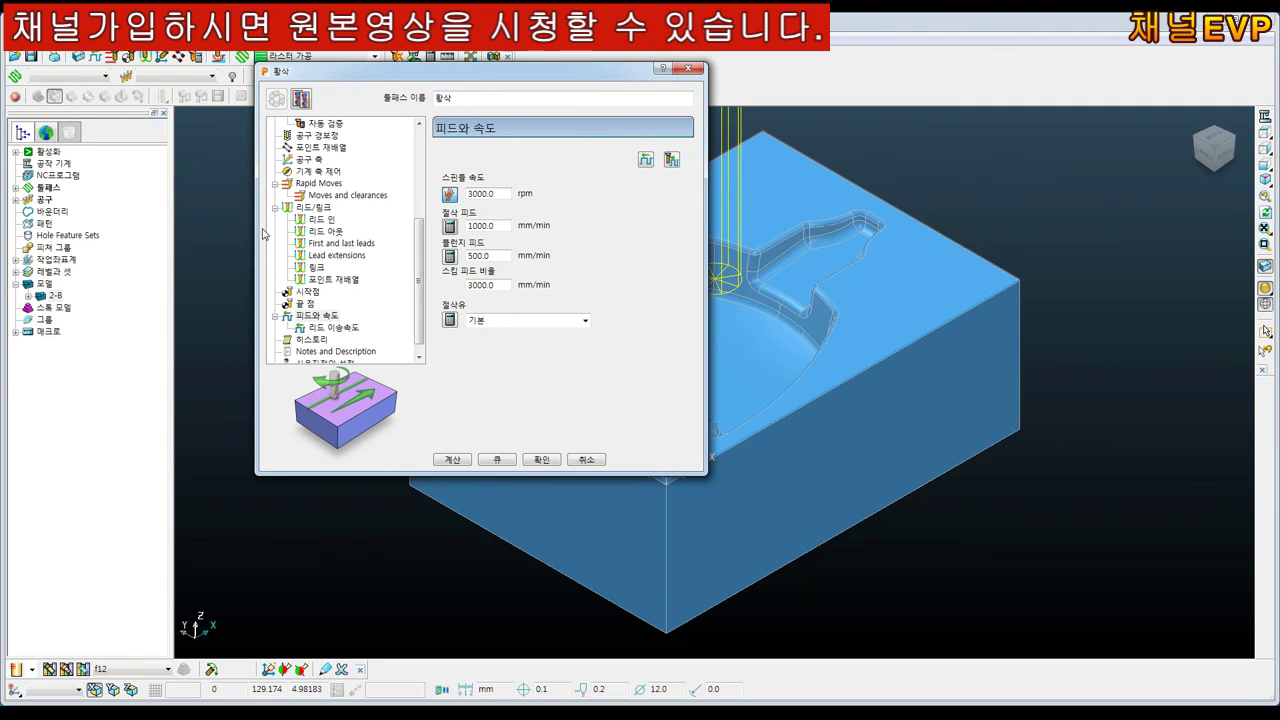
key(Tab)
key(Tab)
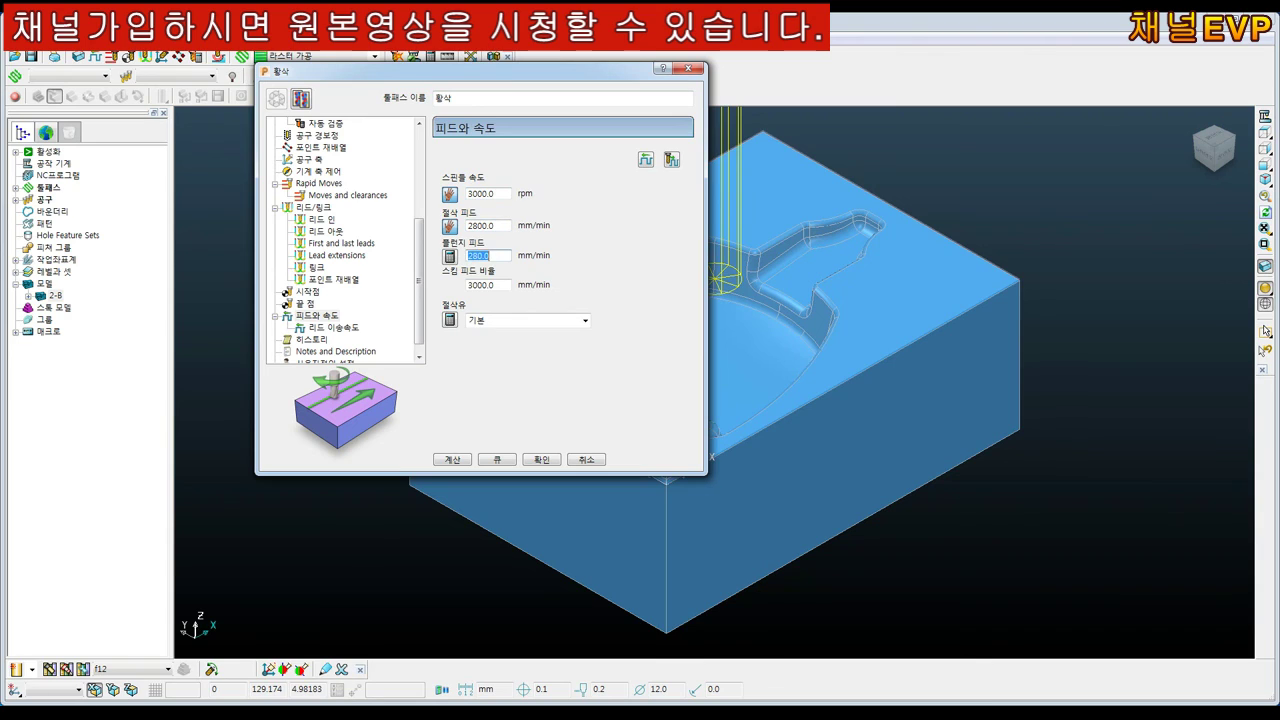